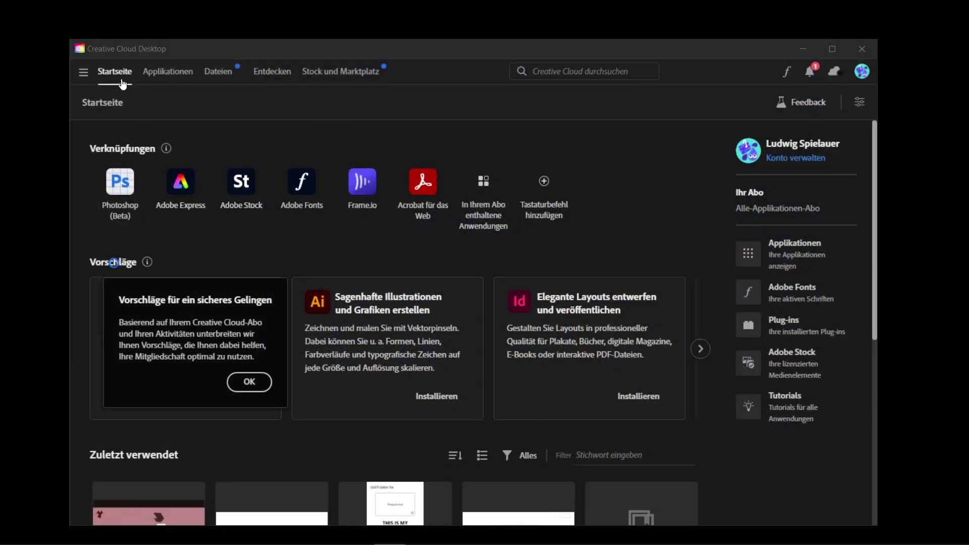
# - Launch Photoshop (Beta) from the Beta-Applikationen list in Creative Cloud Desktop
pyautogui.click(165, 73)
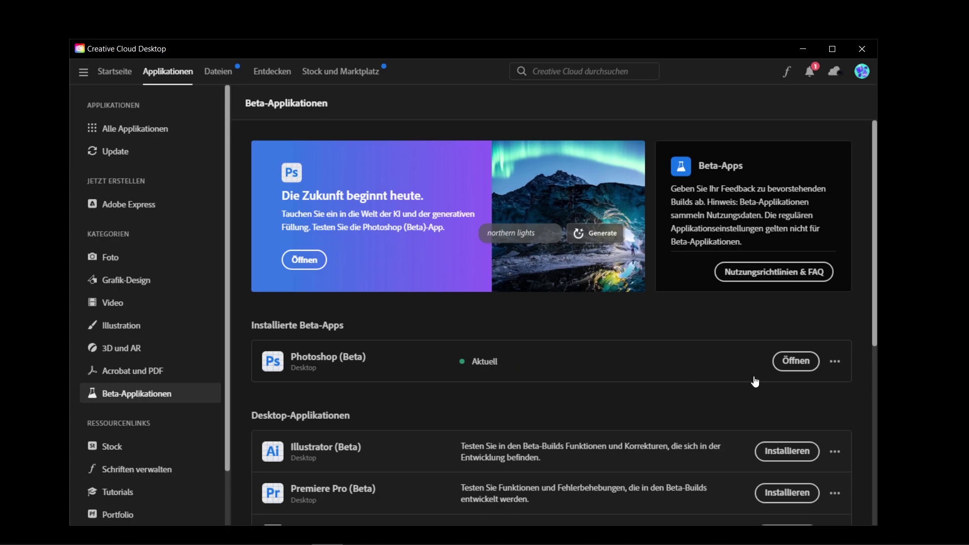
pyautogui.click(796, 362)
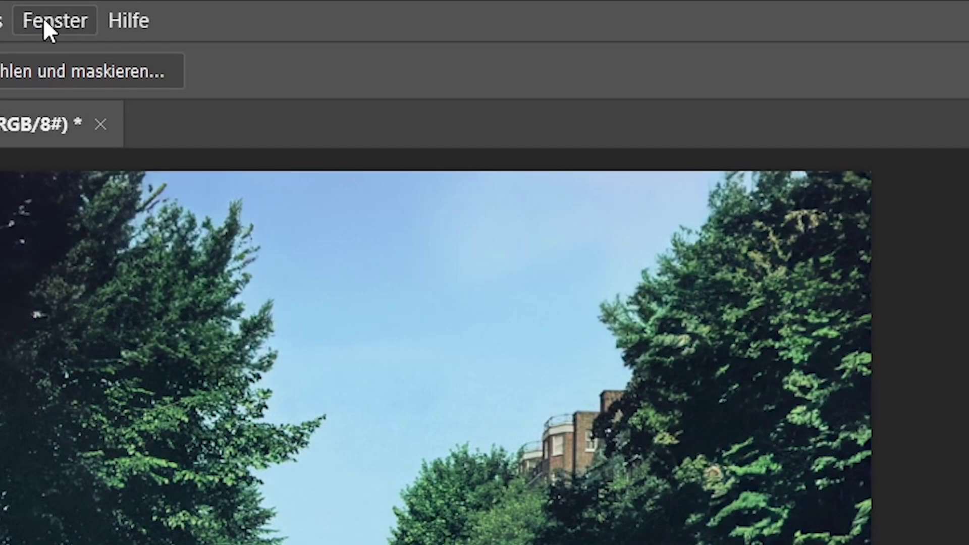
# - Enable the contextual task bar and zoom in on the album cover
pyautogui.click(43, 20)
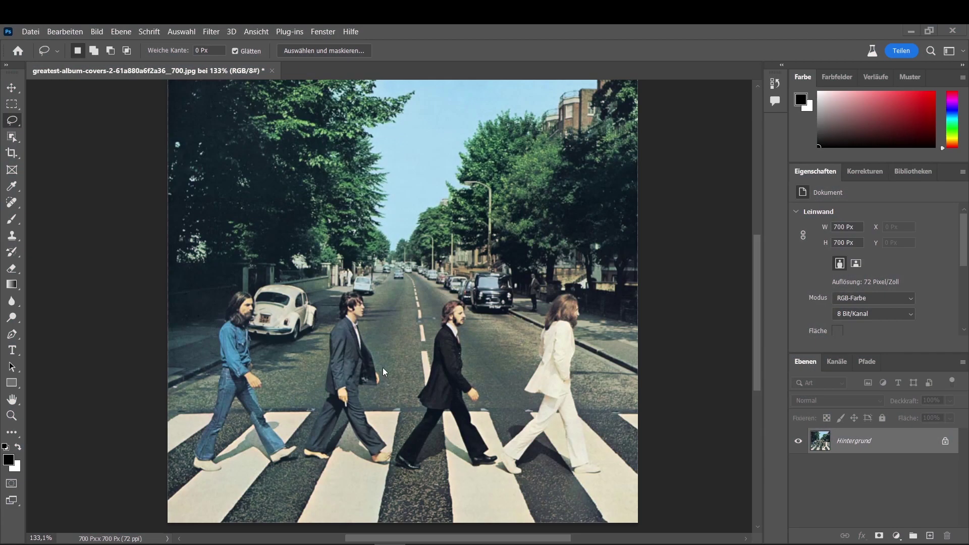
pyautogui.scroll(3, 354, 402)
pyautogui.scroll(-1, 338, 373)
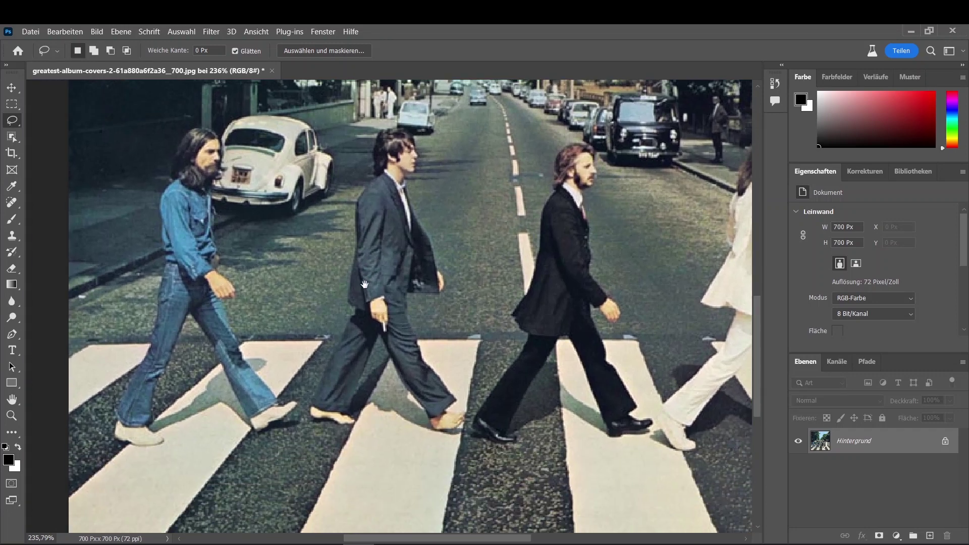
pyautogui.scroll(-1, 341, 343)
pyautogui.scroll(-1, 345, 313)
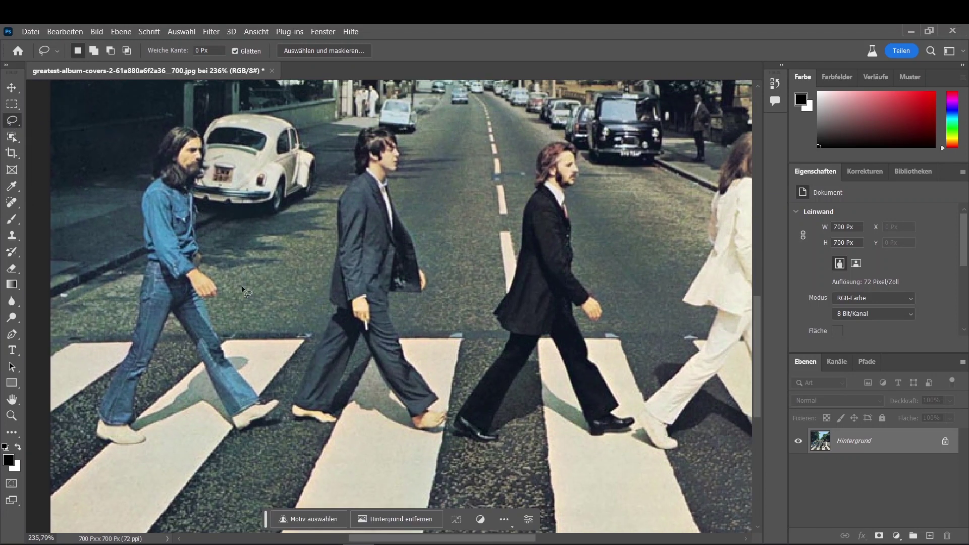
# - Lasso the second walking man in the dark suit and start Generative Füllung
pyautogui.moveTo(323, 310)
pyautogui.mouseDown()
pyautogui.moveTo(293, 393)
pyautogui.moveTo(324, 430)
pyautogui.moveTo(447, 439)
pyautogui.moveTo(455, 409)
pyautogui.moveTo(403, 302)
pyautogui.moveTo(437, 291)
pyautogui.moveTo(396, 179)
pyautogui.moveTo(412, 148)
pyautogui.mouseUp()
pyautogui.moveTo(386, 119)
pyautogui.mouseDown()
pyautogui.moveTo(345, 153)
pyautogui.moveTo(324, 314)
pyautogui.mouseUp()
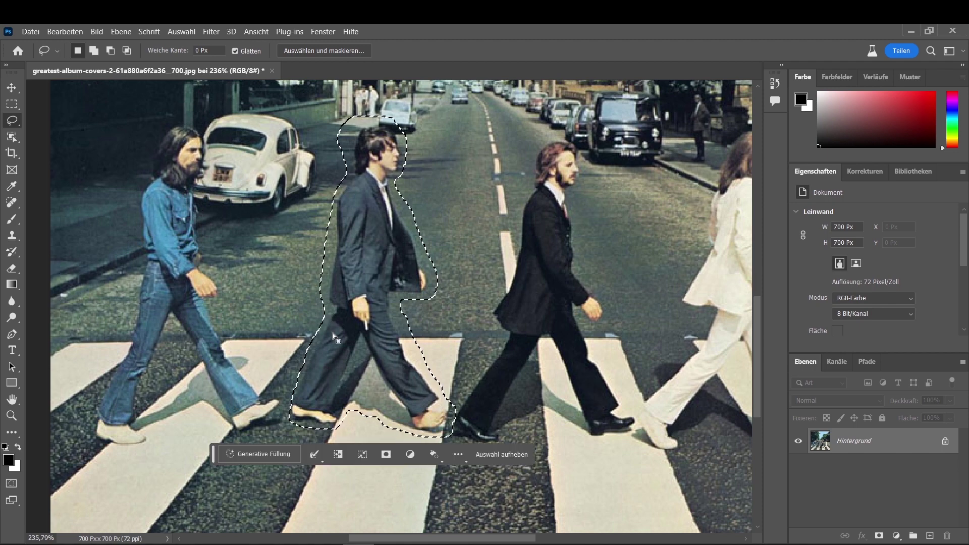
pyautogui.click(270, 456)
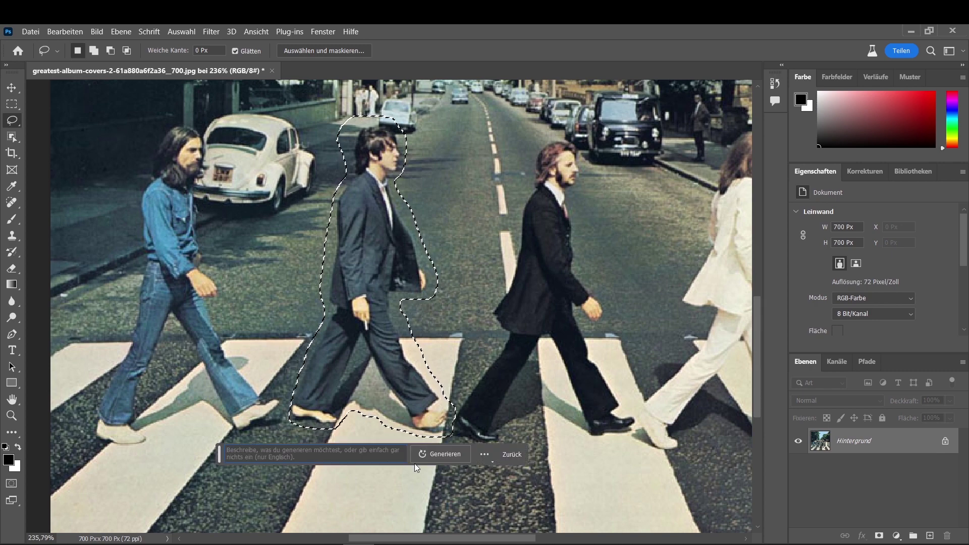
# - Generate an empty-prompt fill over the dark-suited man, check its mask, and keep variation 1
pyautogui.click(432, 456)
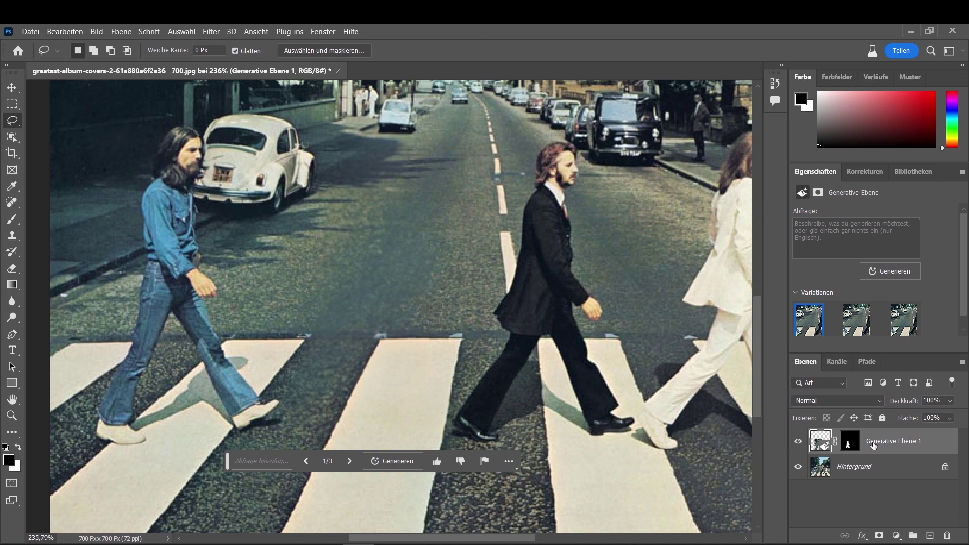
pyautogui.click(852, 442)
pyautogui.click(822, 442)
pyautogui.click(857, 327)
pyautogui.click(893, 330)
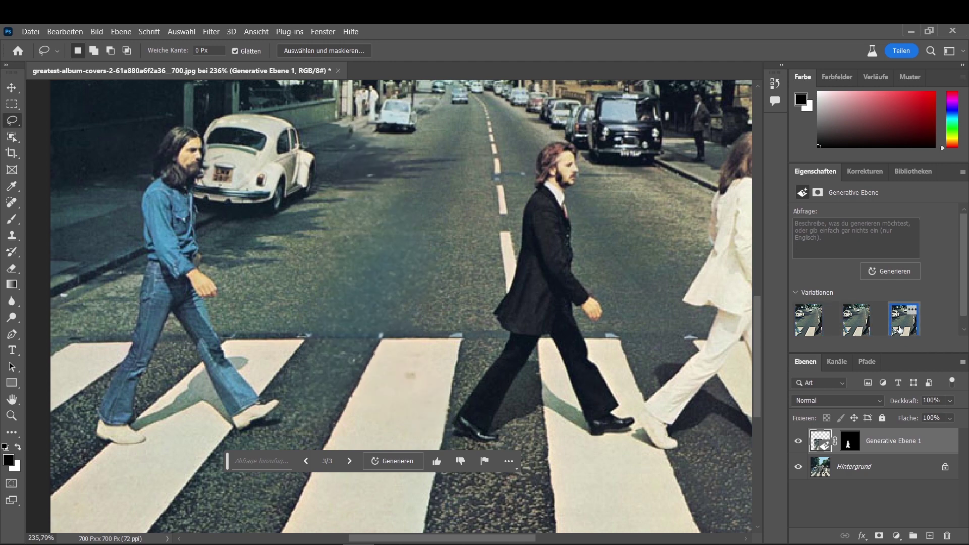
pyautogui.click(809, 327)
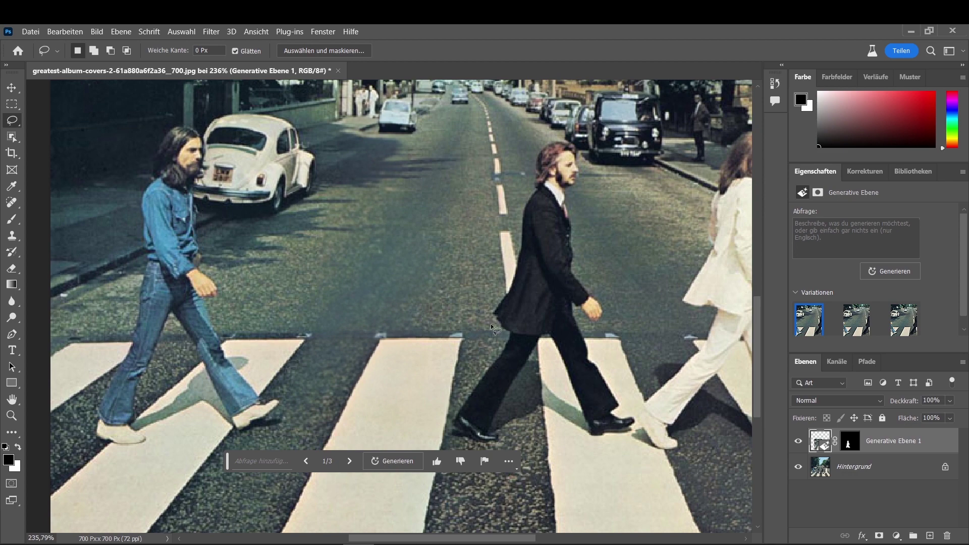
# - Lasso the man in the black suit and generate 'walking woman' in his place
pyautogui.moveTo(491, 326)
pyautogui.mouseDown()
pyautogui.moveTo(504, 440)
pyautogui.moveTo(536, 422)
pyautogui.mouseUp()
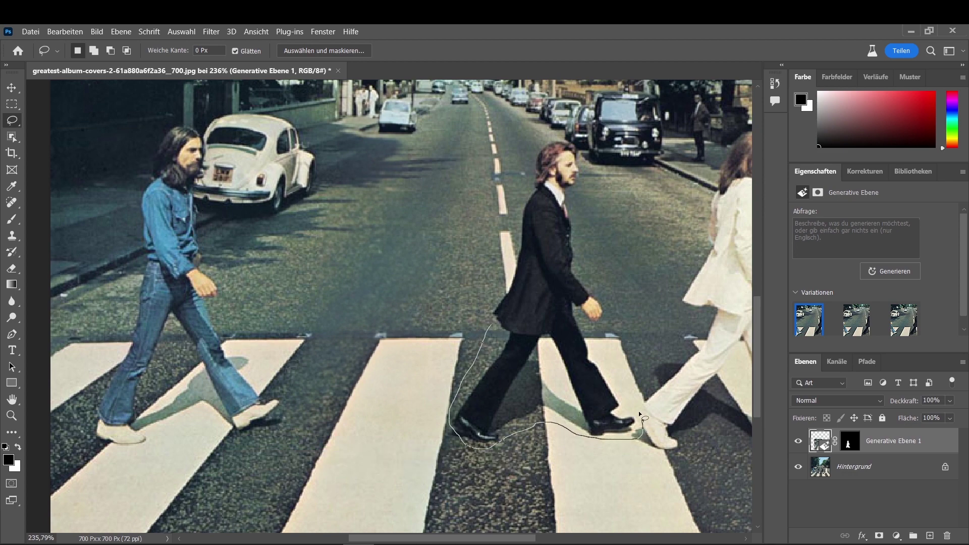
pyautogui.moveTo(639, 415)
pyautogui.mouseDown()
pyautogui.moveTo(603, 352)
pyautogui.moveTo(587, 182)
pyautogui.moveTo(567, 131)
pyautogui.moveTo(528, 151)
pyautogui.moveTo(488, 303)
pyautogui.moveTo(490, 333)
pyautogui.mouseUp()
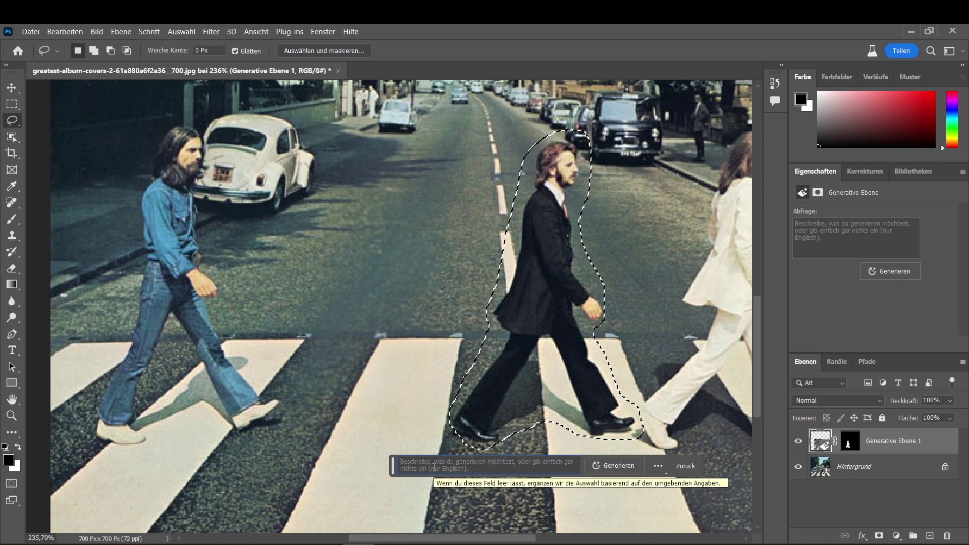
pyautogui.write('walking wom')
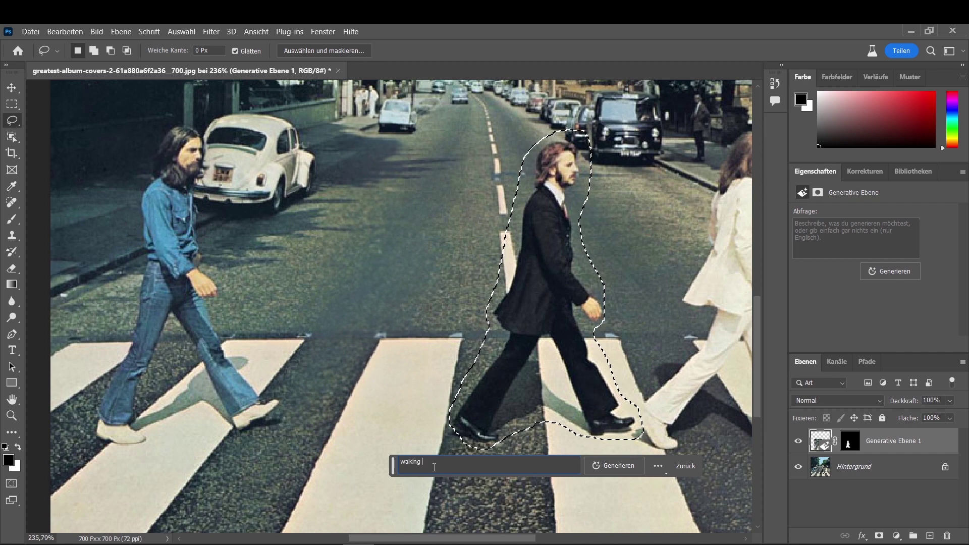
pyautogui.write('an')
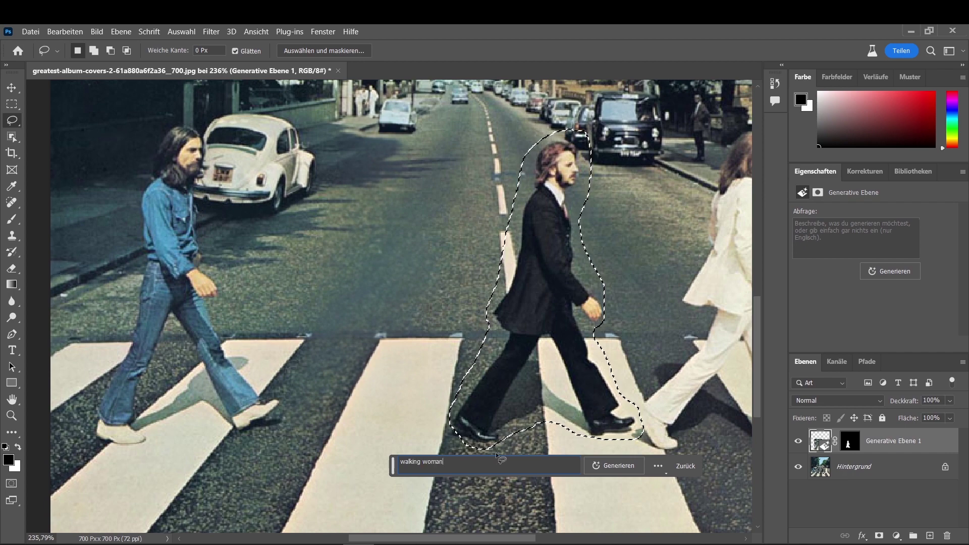
pyautogui.click(615, 467)
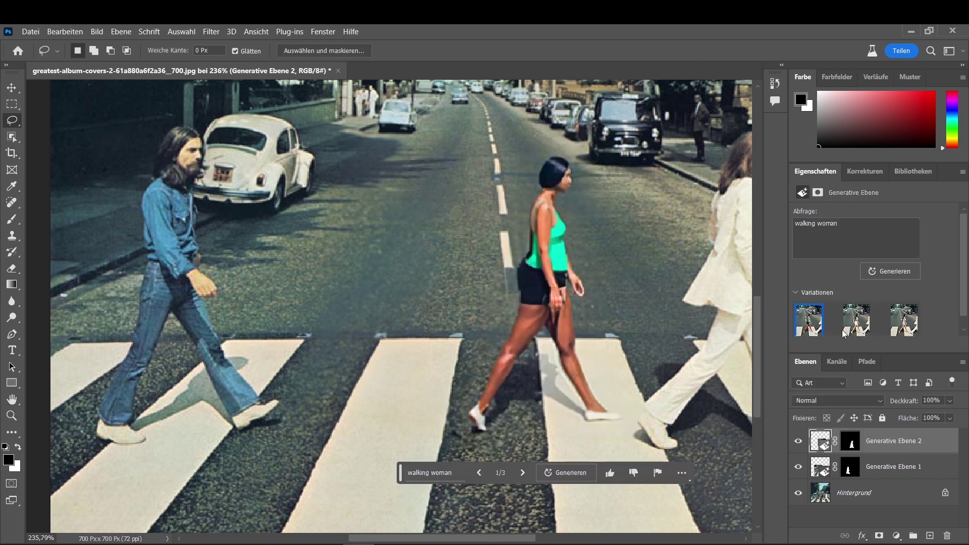
# - Preview woman variations 2 and 3, then generate more walking-woman variations
pyautogui.click(855, 325)
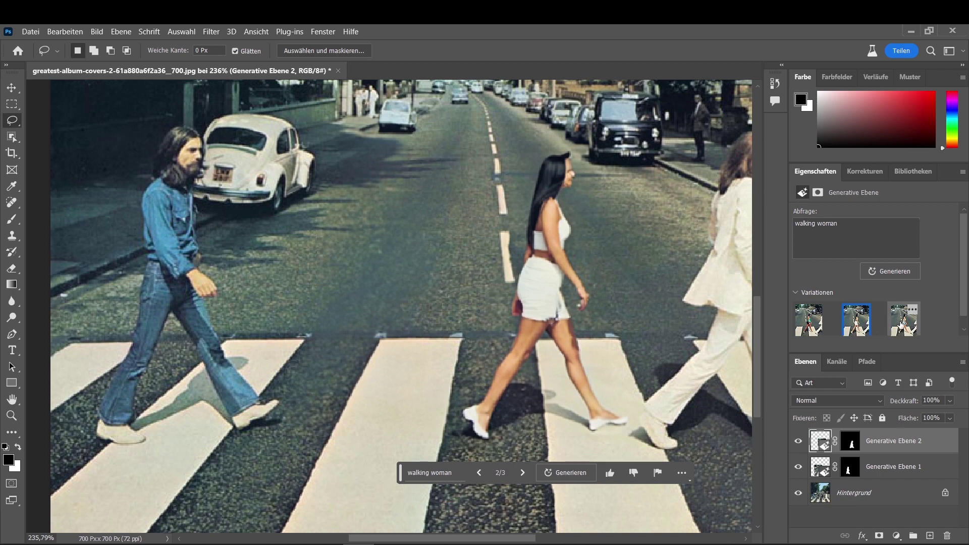
pyautogui.click(902, 324)
pyautogui.scroll(-3, 591, 345)
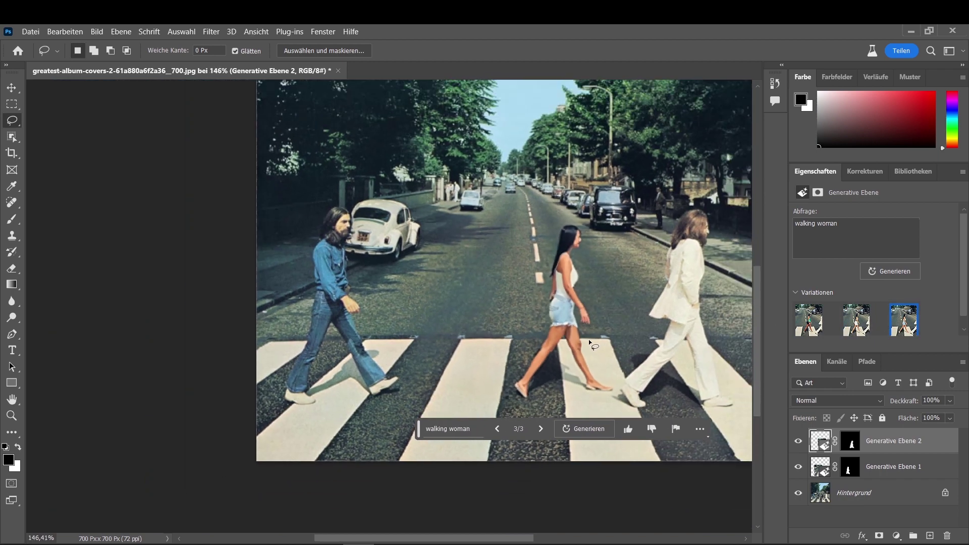
pyautogui.moveTo(615, 289); pyautogui.dragTo(521, 340)
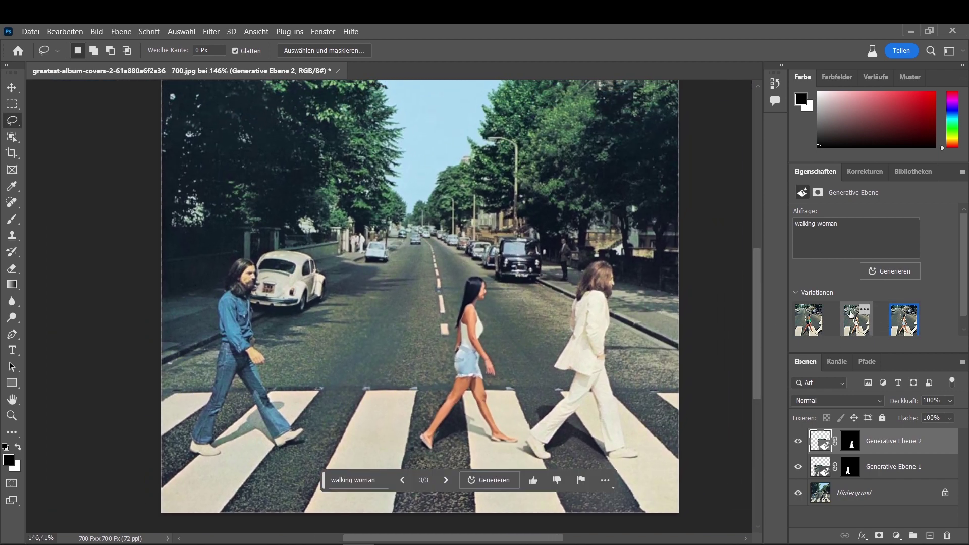
pyautogui.click(891, 278)
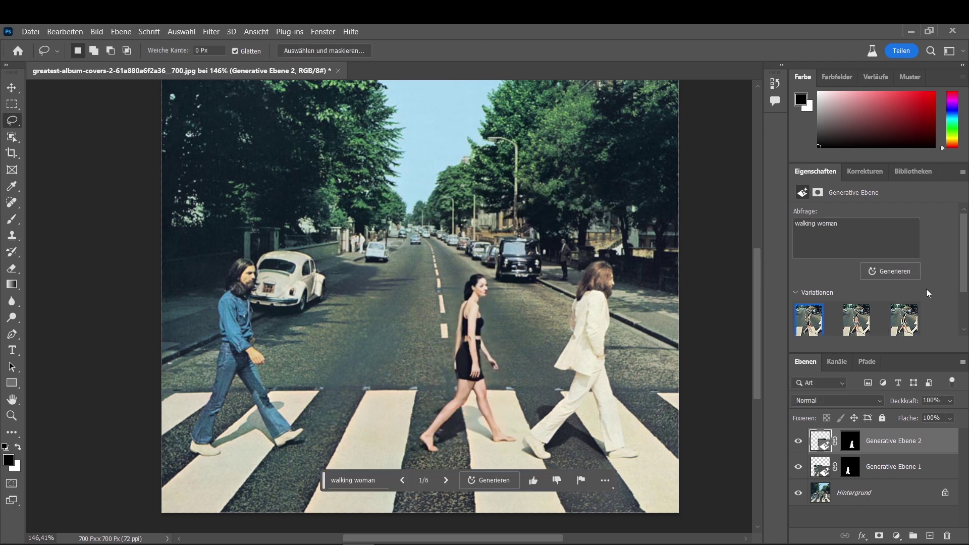
# - Compare the six woman variations, keep the first one in black, and zoom to the left man
pyautogui.scroll(-2, 891, 278)
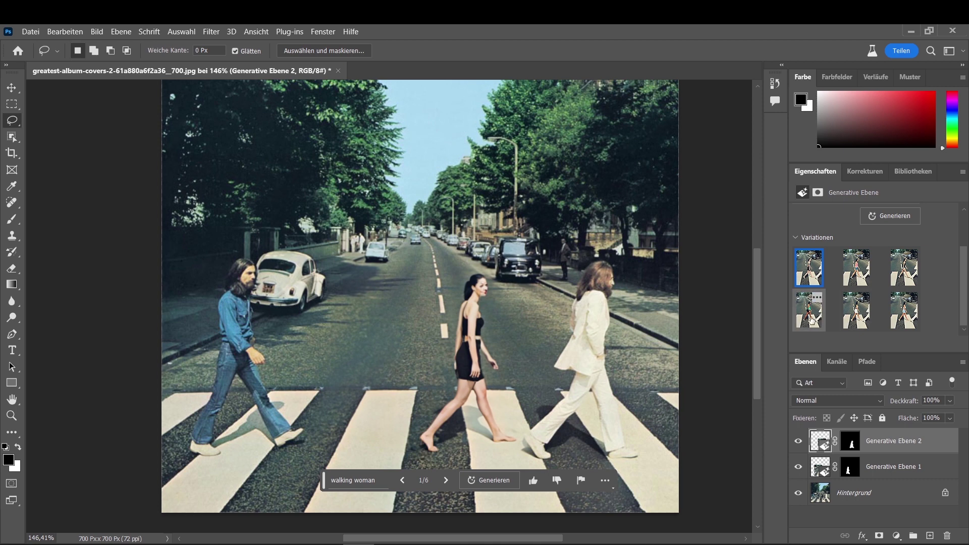
pyautogui.click(904, 311)
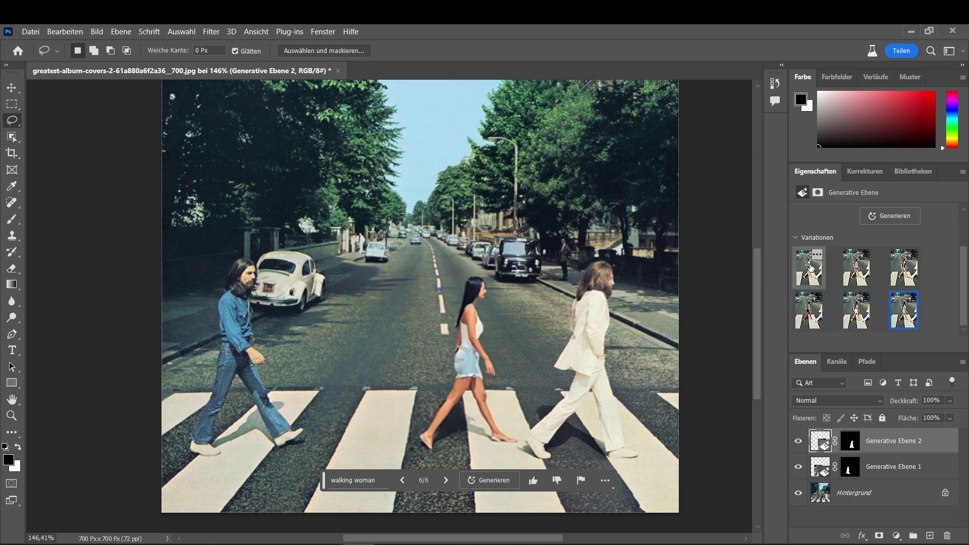
pyautogui.click(810, 269)
pyautogui.click(856, 268)
pyautogui.click(900, 271)
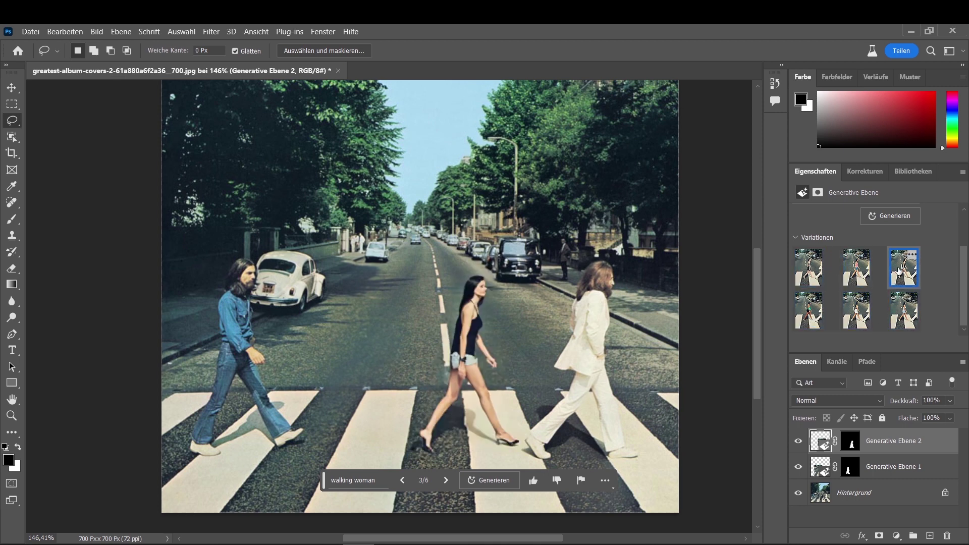
pyautogui.click(810, 275)
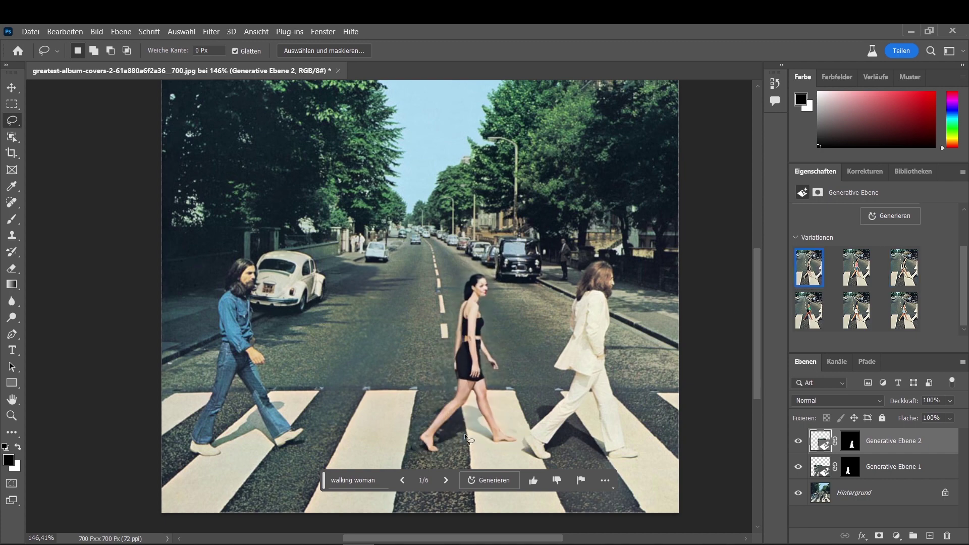
pyautogui.scroll(5, 467, 434)
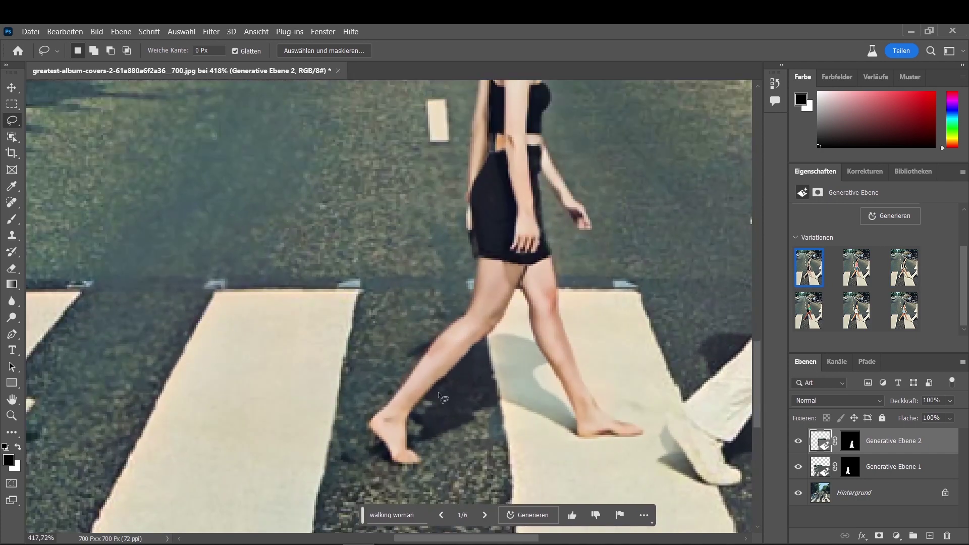
pyautogui.scroll(-3, 394, 309)
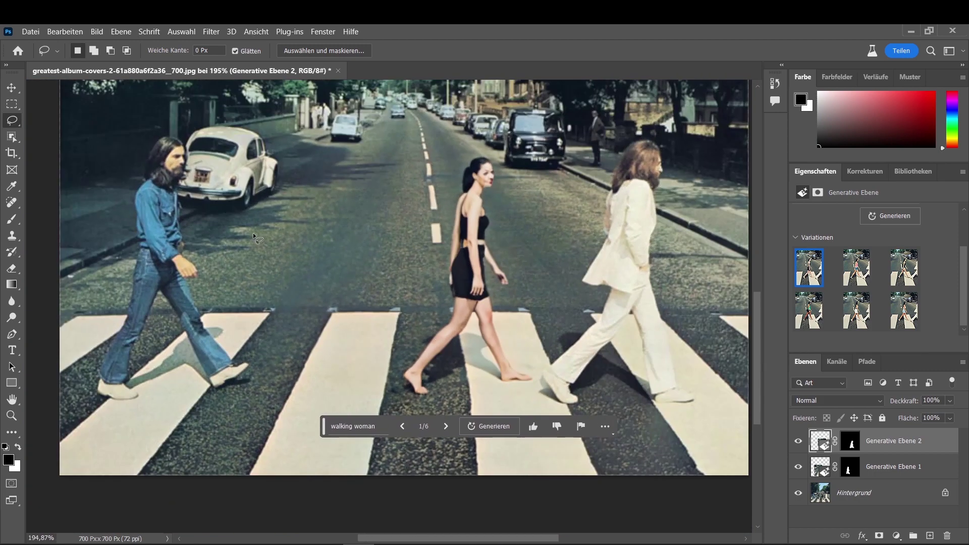
pyautogui.moveTo(230, 231); pyautogui.dragTo(371, 297)
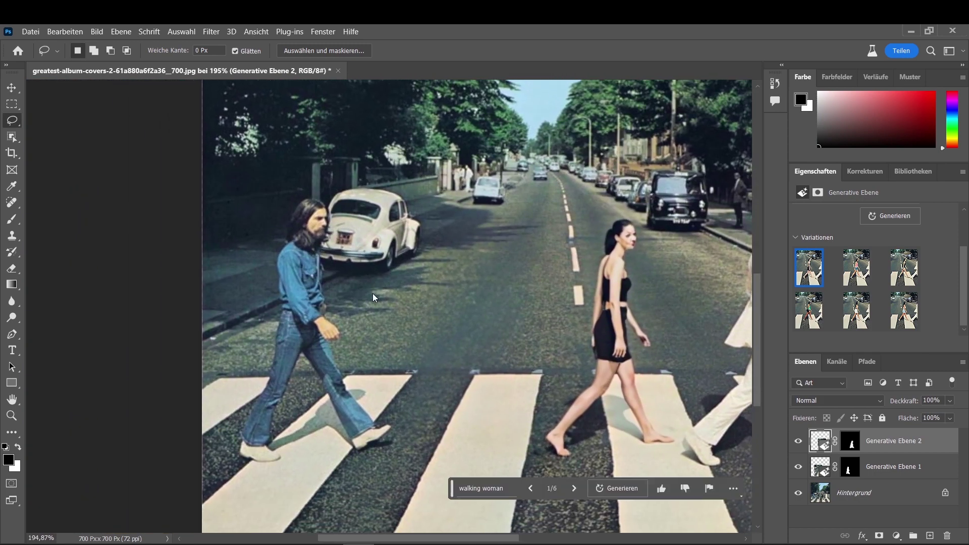
pyautogui.scroll(2, 314, 342)
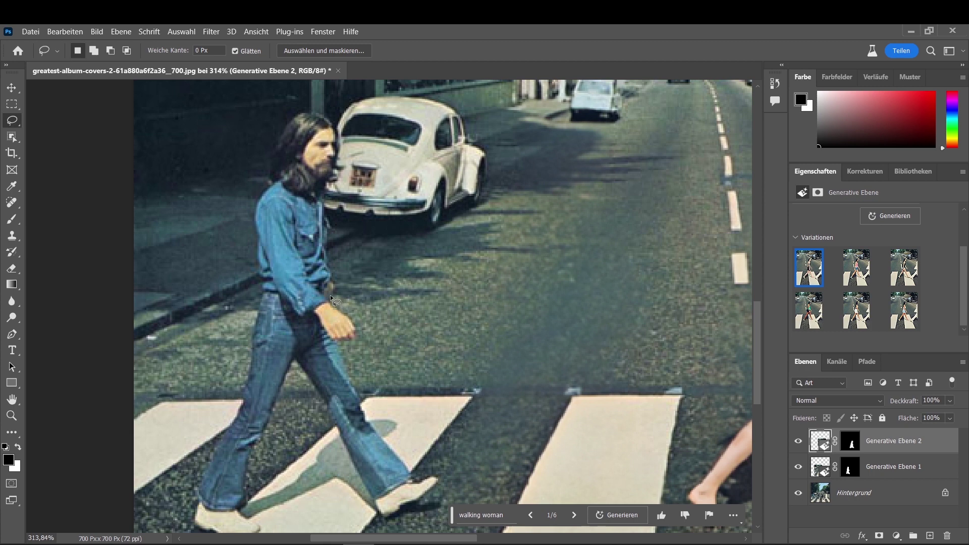
# - Lasso a blade area from the denim man's hand across the road and generate a sword
pyautogui.moveTo(331, 298)
pyautogui.mouseDown()
pyautogui.moveTo(337, 306)
pyautogui.moveTo(316, 342)
pyautogui.moveTo(371, 333)
pyautogui.moveTo(600, 214)
pyautogui.moveTo(617, 183)
pyautogui.moveTo(433, 241)
pyautogui.moveTo(334, 305)
pyautogui.mouseUp()
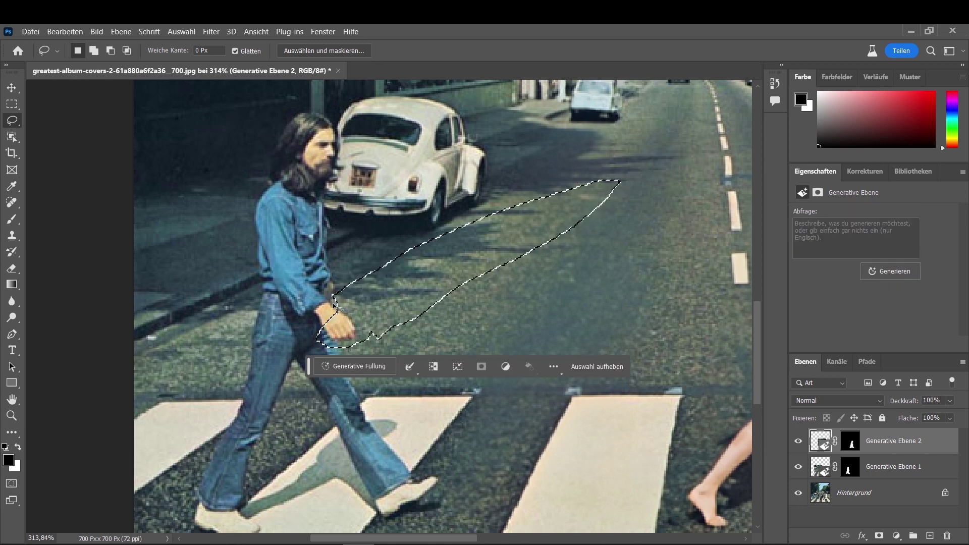
pyautogui.click(346, 368)
pyautogui.write('sword')
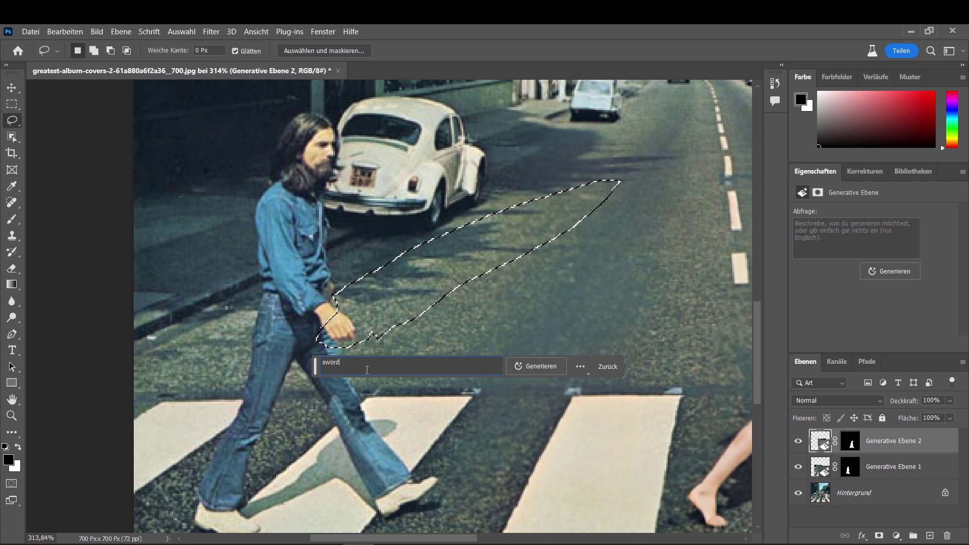
pyautogui.press('Return')
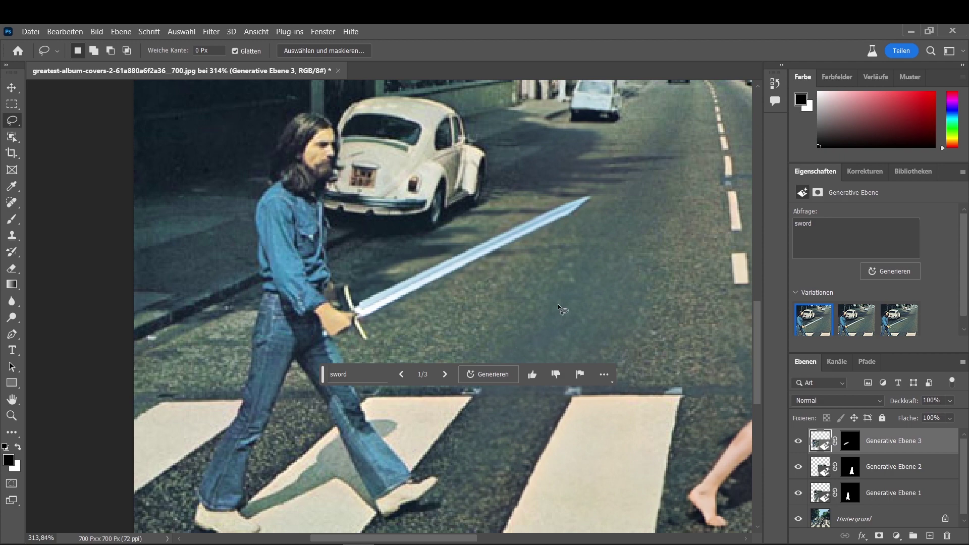
# - Compare the three sword variations and apply the second one
pyautogui.scroll(-3, 558, 308)
pyautogui.moveTo(558, 275); pyautogui.dragTo(418, 277)
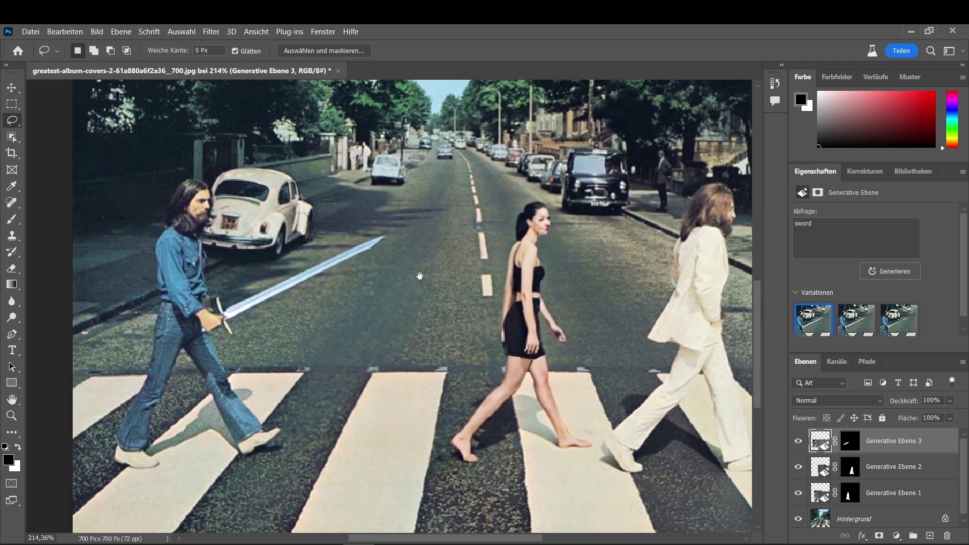
pyautogui.scroll(-2, 475, 262)
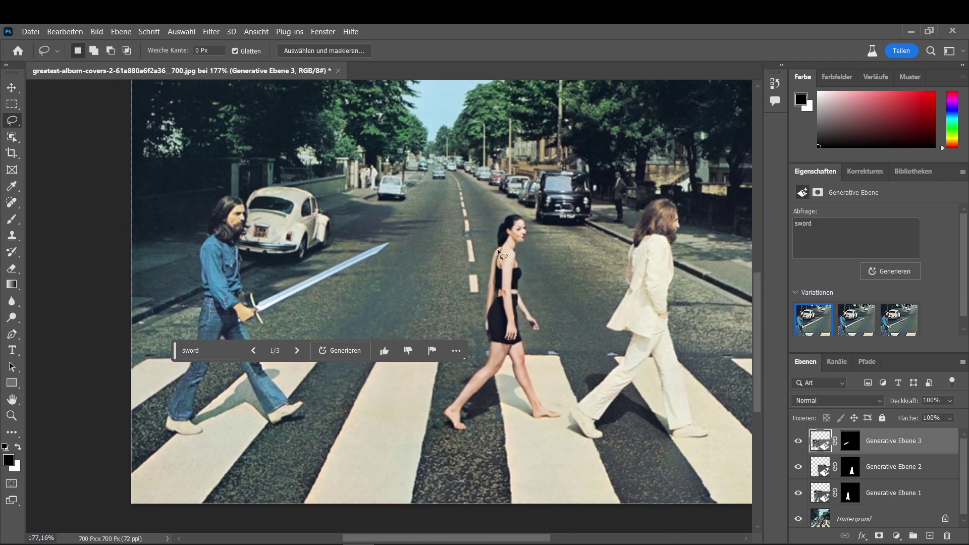
pyautogui.hscroll(1, 498, 249)
pyautogui.click(846, 322)
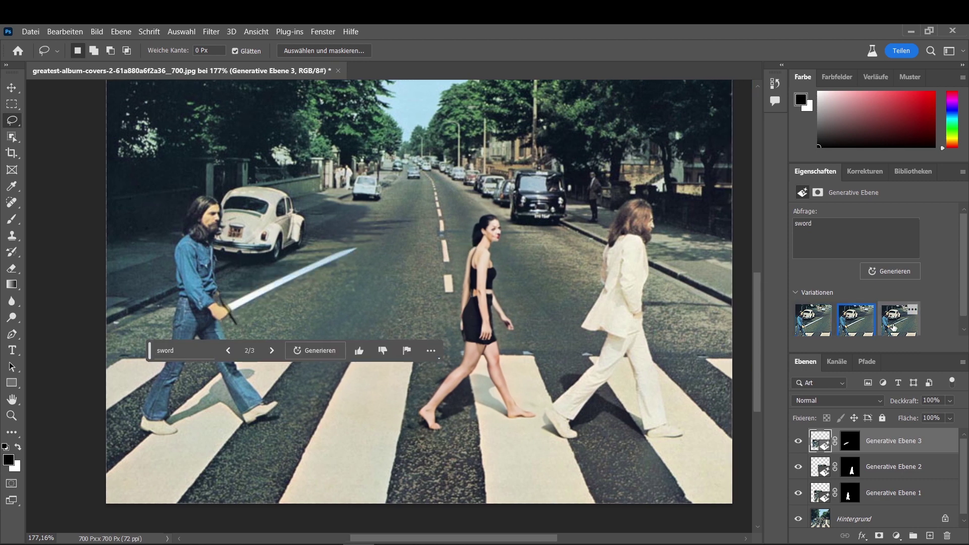
pyautogui.click(898, 327)
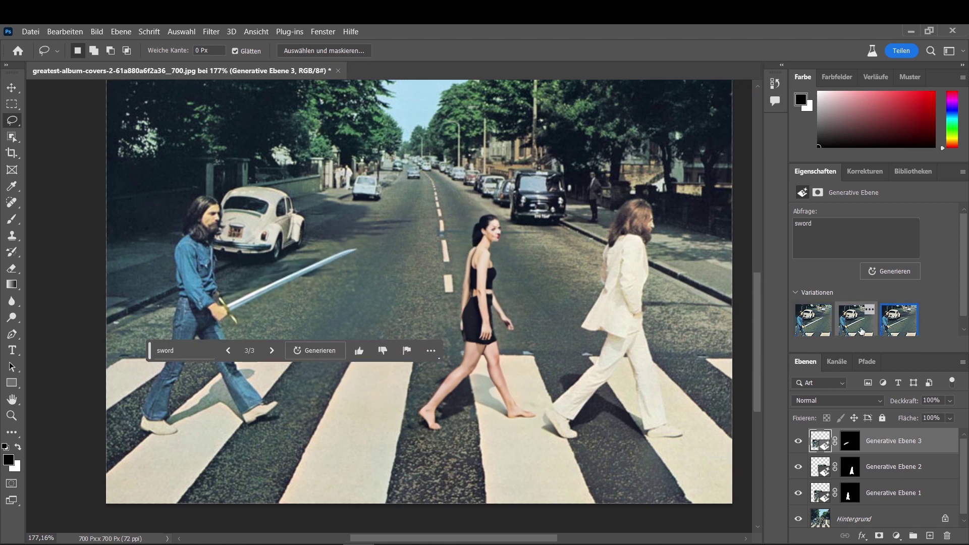
pyautogui.click(861, 329)
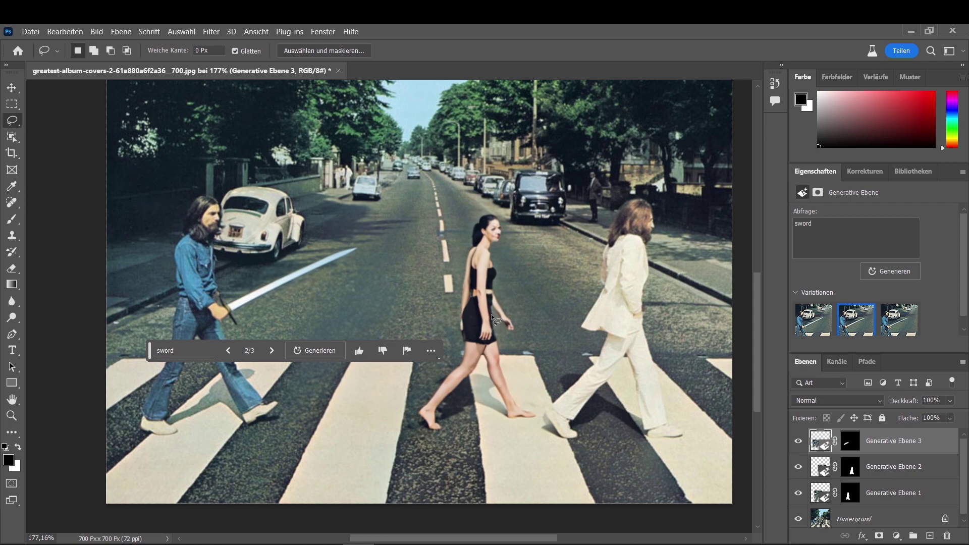
# - Zoom out to the full cover and move the contextual task bar off the image
pyautogui.scroll(-3, 492, 314)
pyautogui.scroll(-3, 499, 313)
pyautogui.scroll(-1, 505, 314)
pyautogui.scroll(-1, 511, 313)
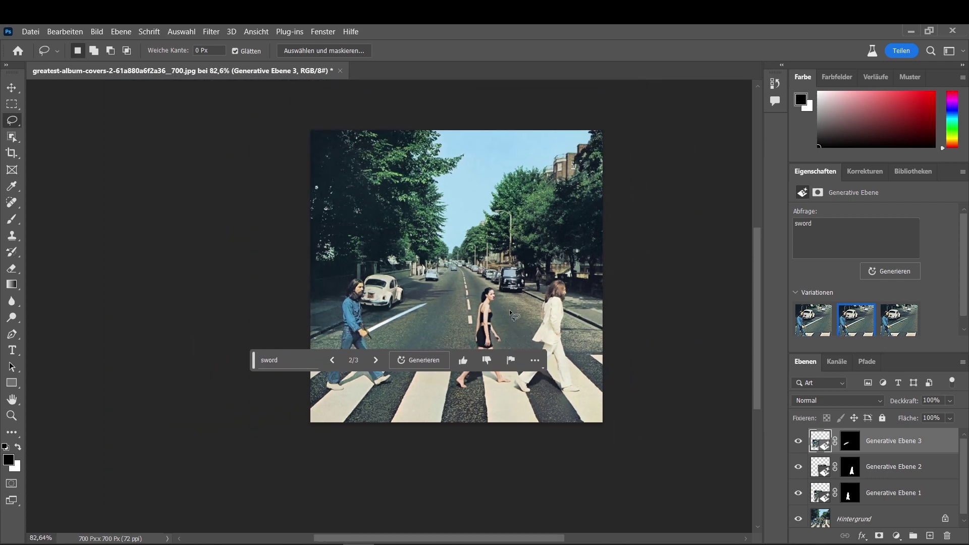
pyautogui.scroll(-1, 511, 313)
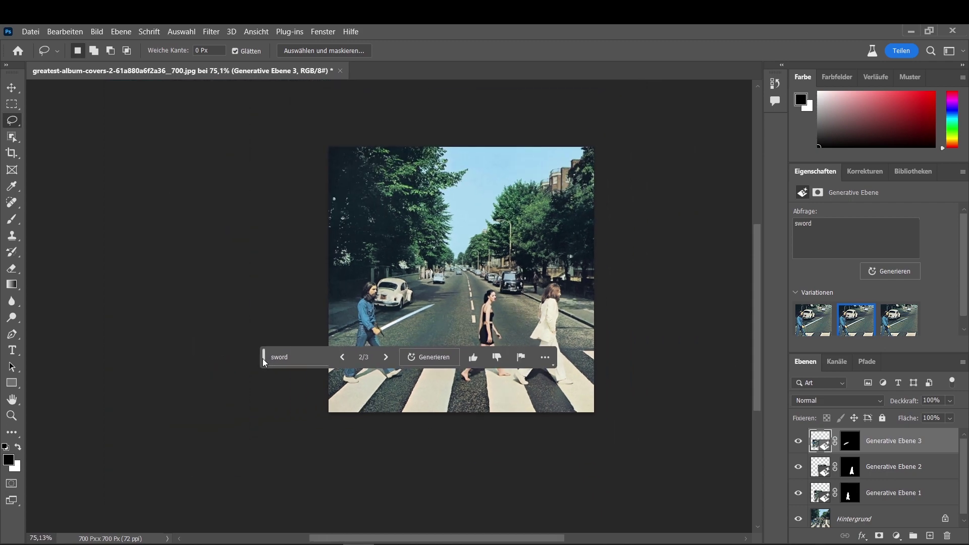
pyautogui.moveTo(263, 360); pyautogui.dragTo(309, 508)
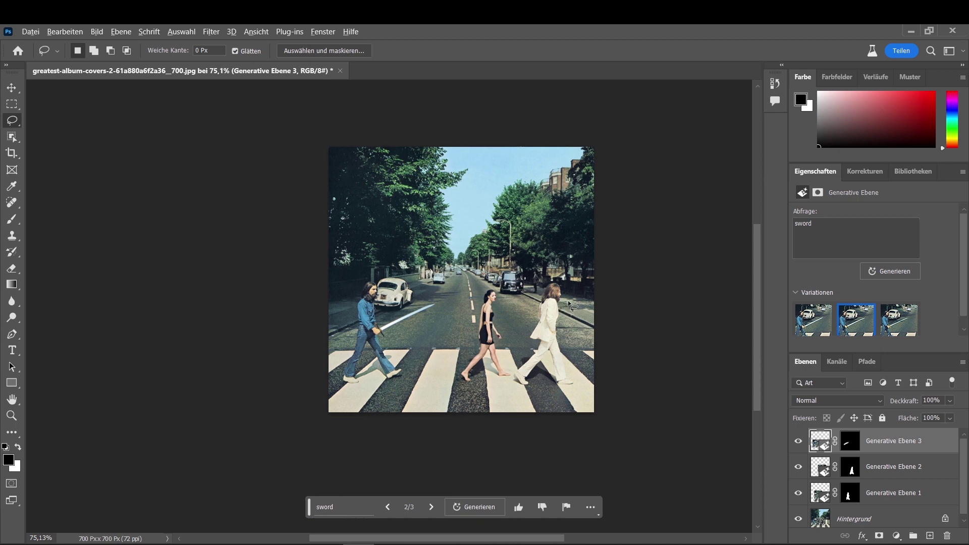
pyautogui.hscroll(2, 535, 273)
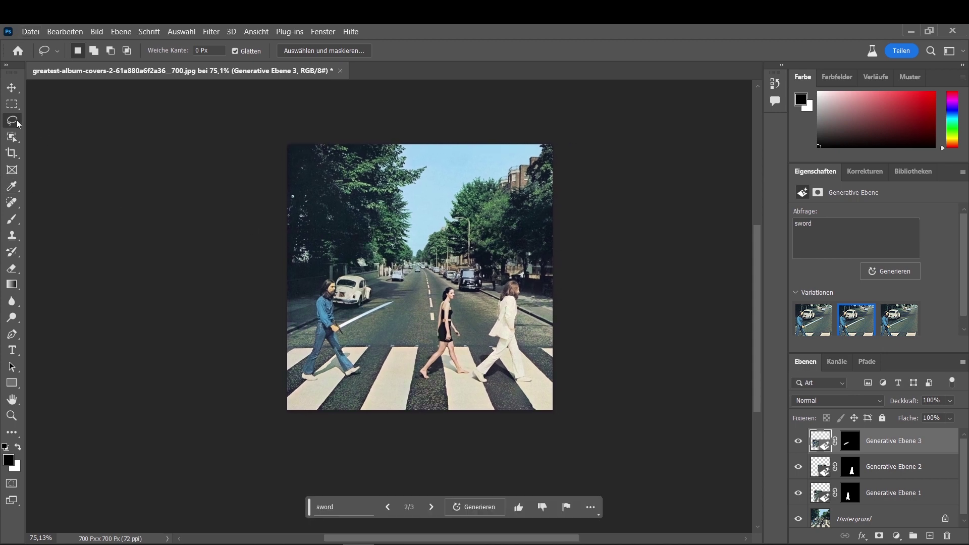
# - Crop outward on all four sides to enlarge the canvas to 1107 × 1102 px
pyautogui.click(10, 153)
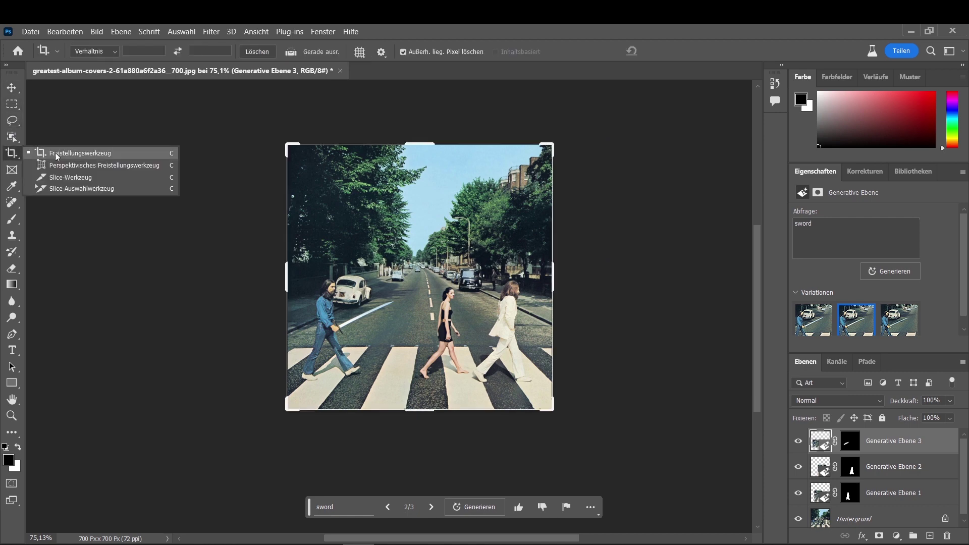
pyautogui.click(56, 157)
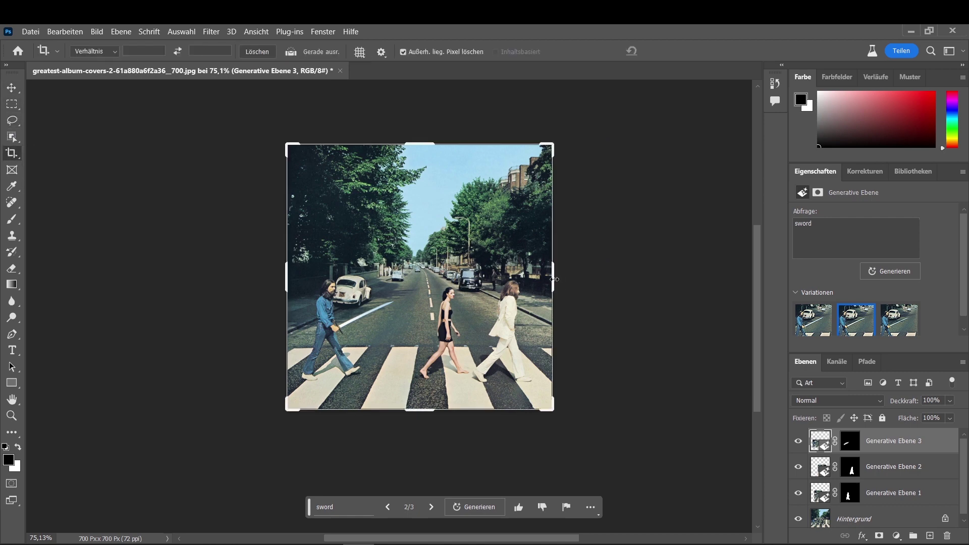
pyautogui.moveTo(551, 278); pyautogui.dragTo(593, 279)
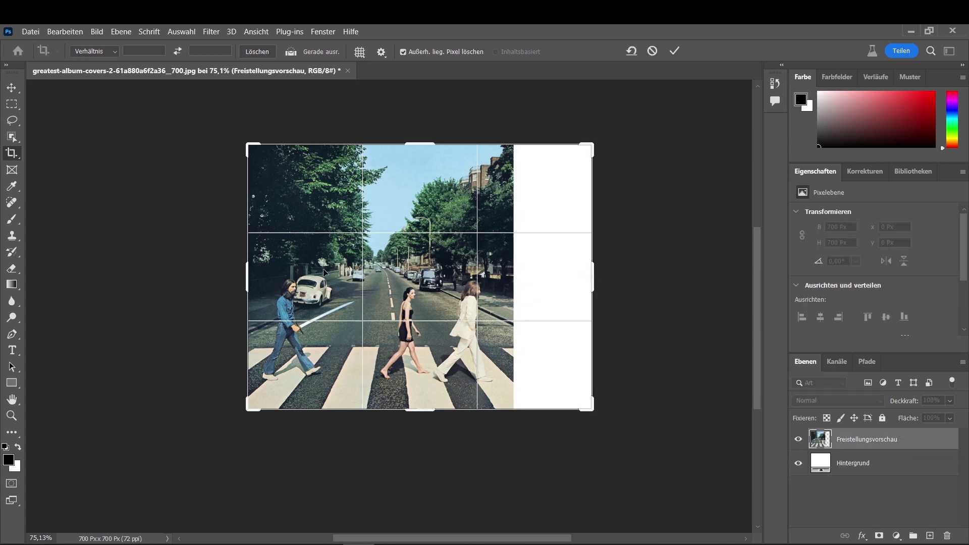
pyautogui.moveTo(248, 272); pyautogui.dragTo(209, 272)
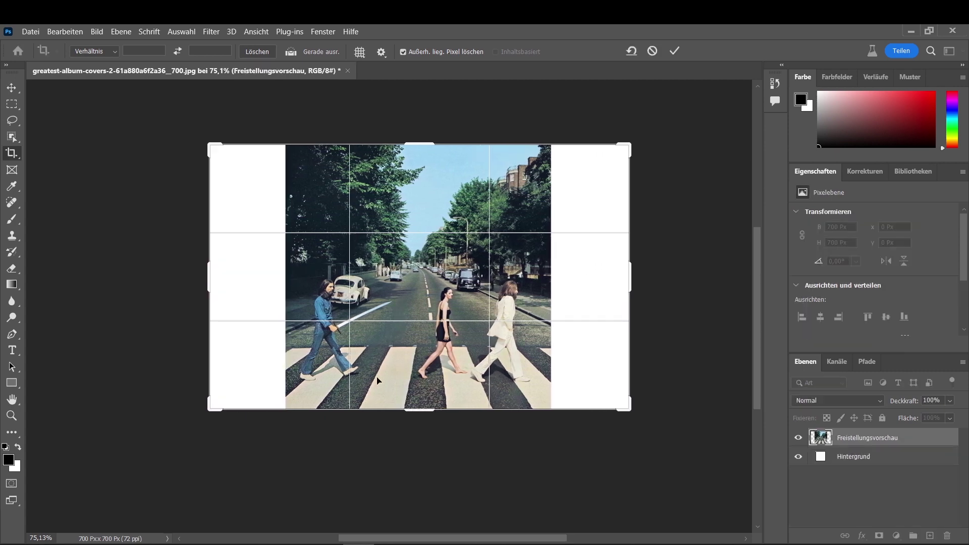
pyautogui.moveTo(420, 415); pyautogui.dragTo(414, 452)
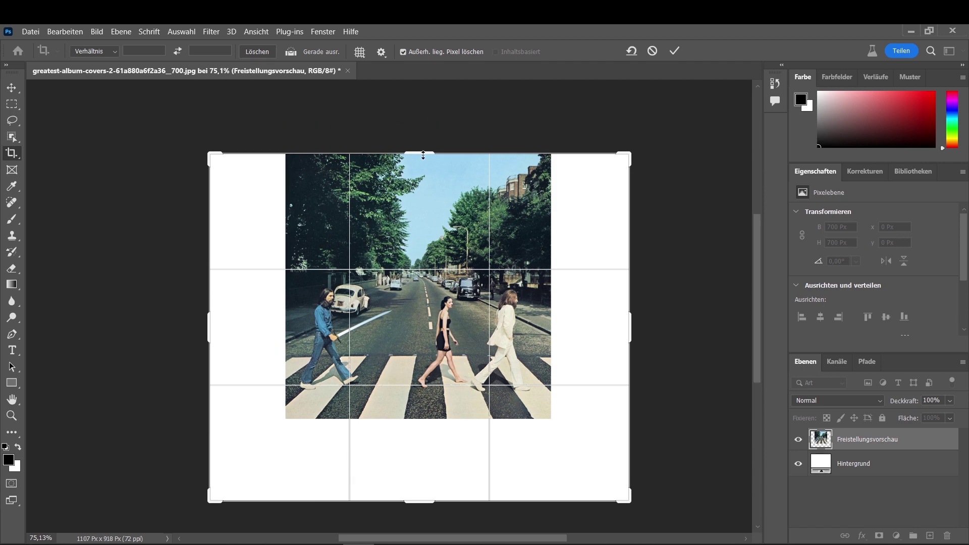
pyautogui.moveTo(420, 156); pyautogui.dragTo(421, 122)
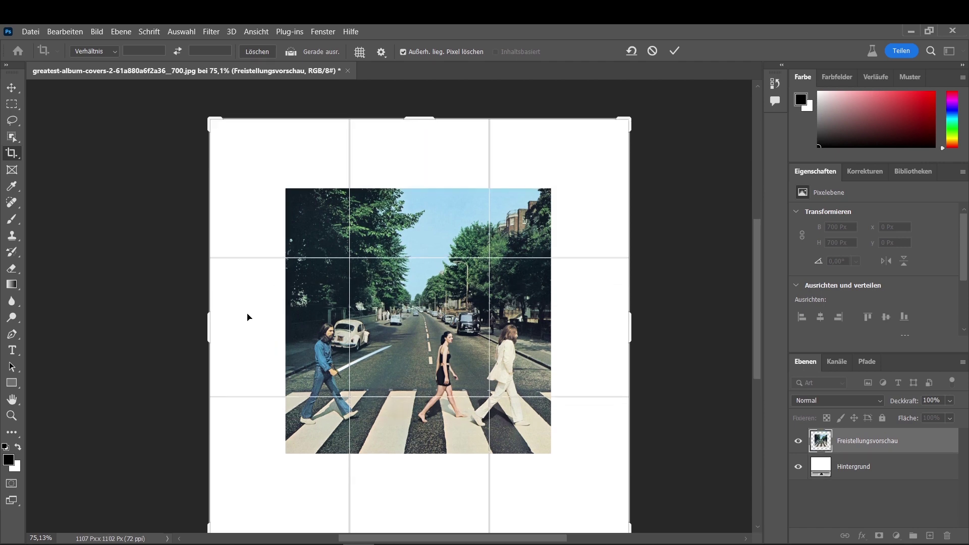
pyautogui.click(675, 51)
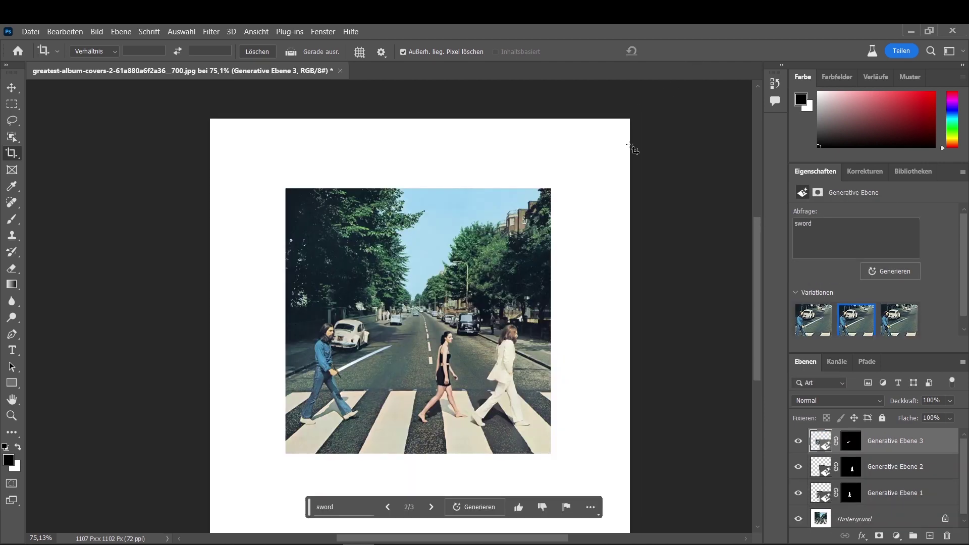
# - Rectangle-select the original cover and invert the selection to the white border
pyautogui.click(11, 104)
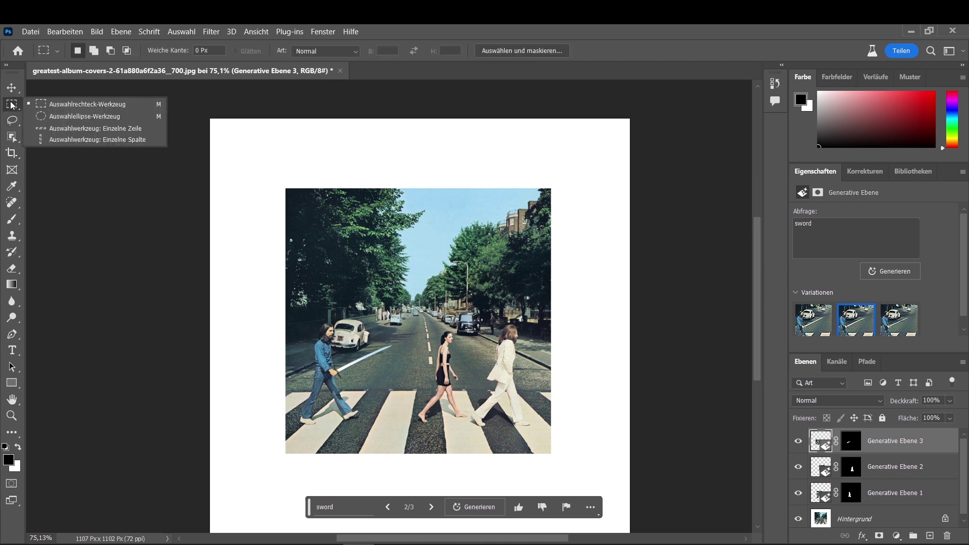
pyautogui.click(65, 105)
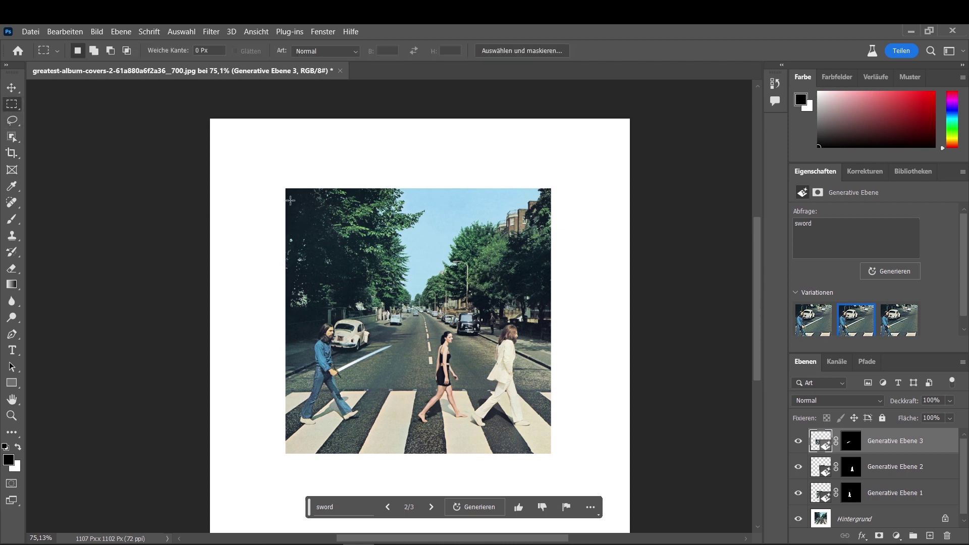
pyautogui.moveTo(289, 192); pyautogui.dragTo(548, 443)
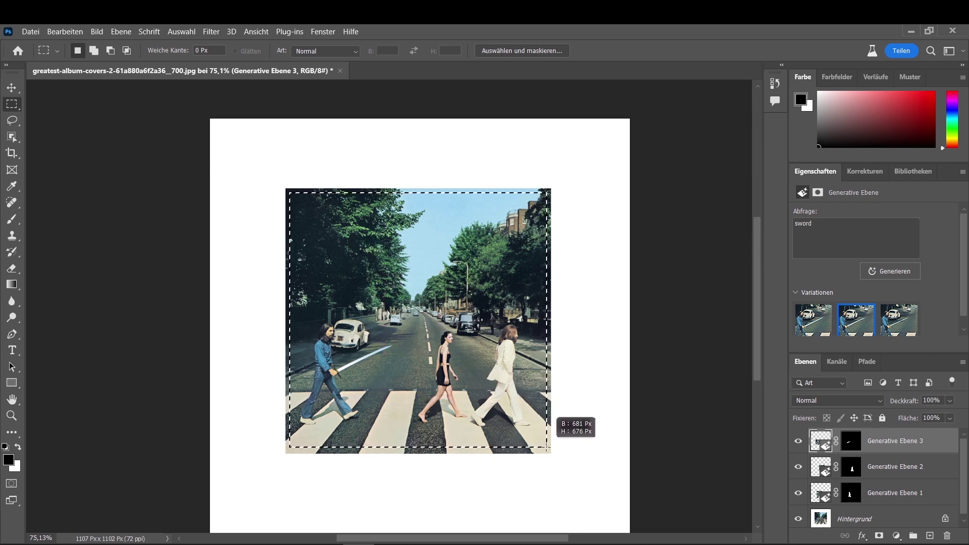
pyautogui.moveTo(548, 443); pyautogui.dragTo(546, 447)
pyautogui.scroll(-2, 275, 263)
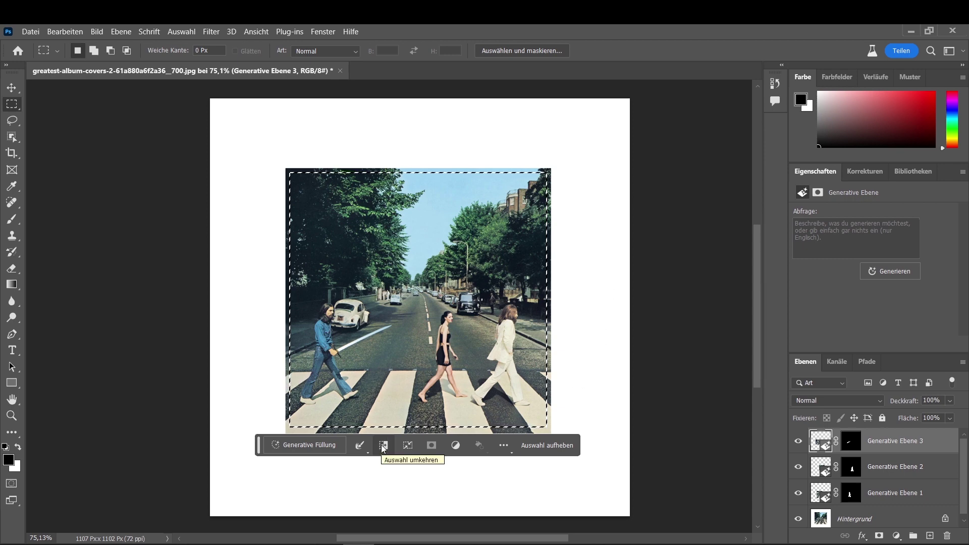
pyautogui.click(384, 448)
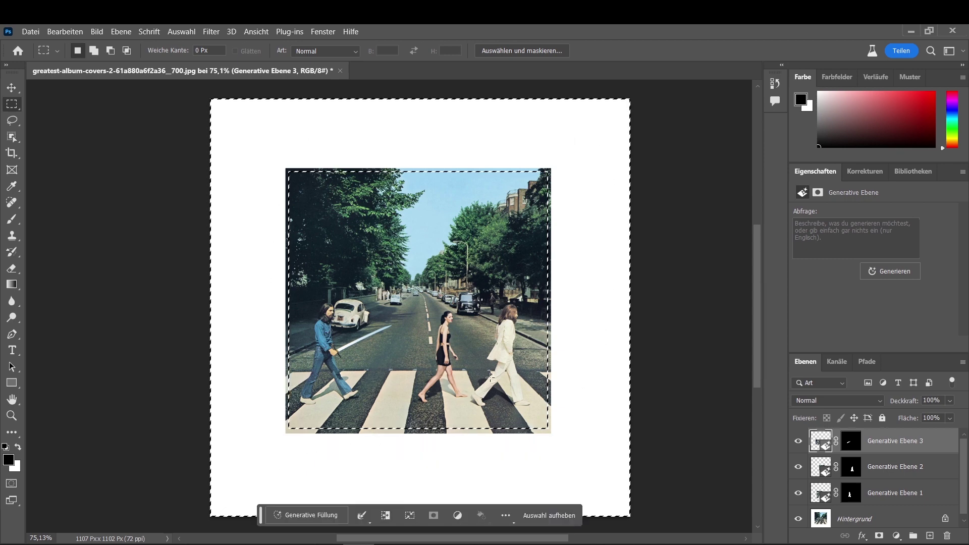
# - Fill the border with an empty-prompt generative fill and keep the third variation
pyautogui.click(322, 518)
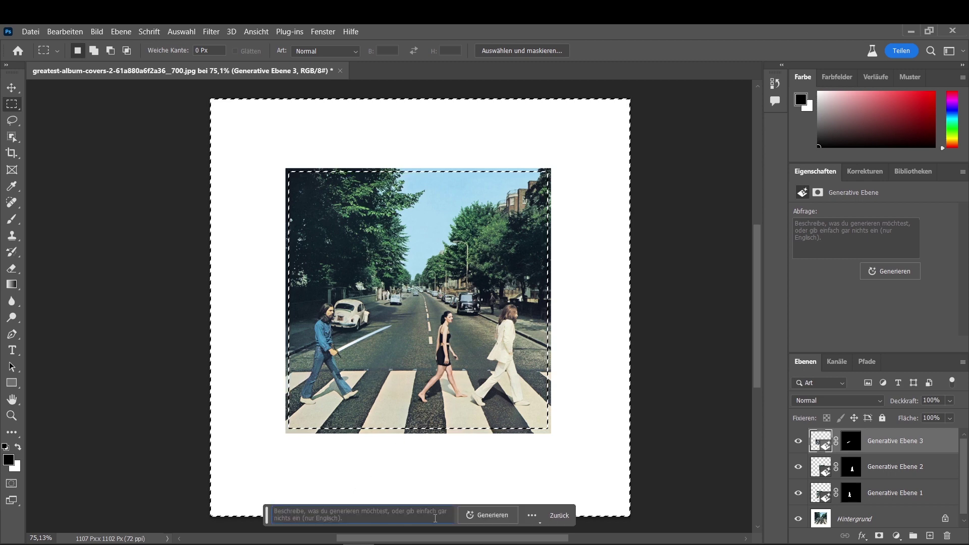
pyautogui.click(477, 517)
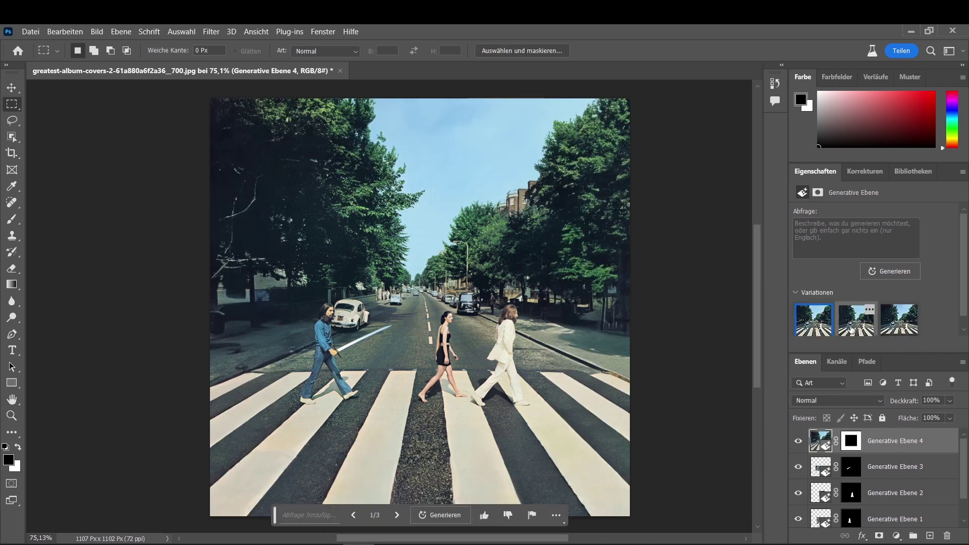
pyautogui.click(853, 329)
pyautogui.click(896, 332)
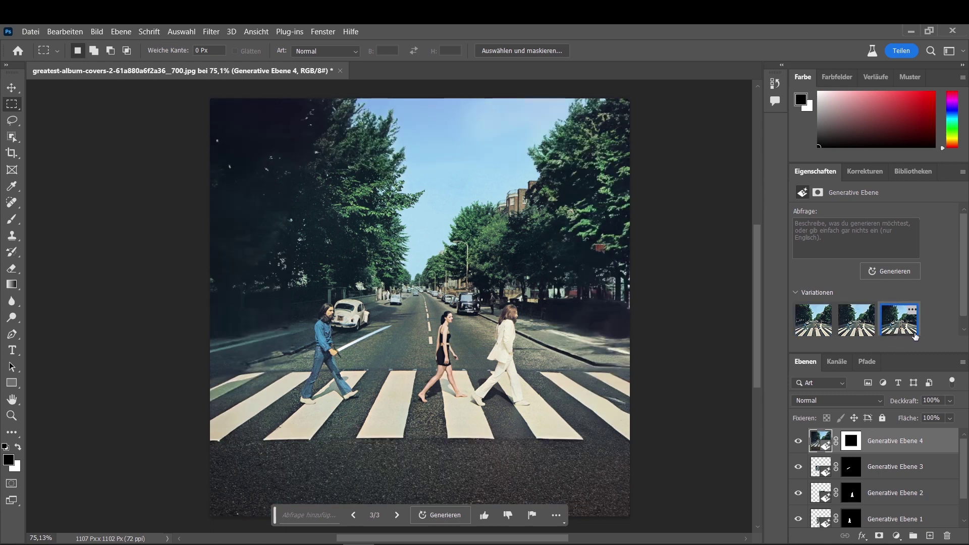
pyautogui.scroll(-2, 574, 332)
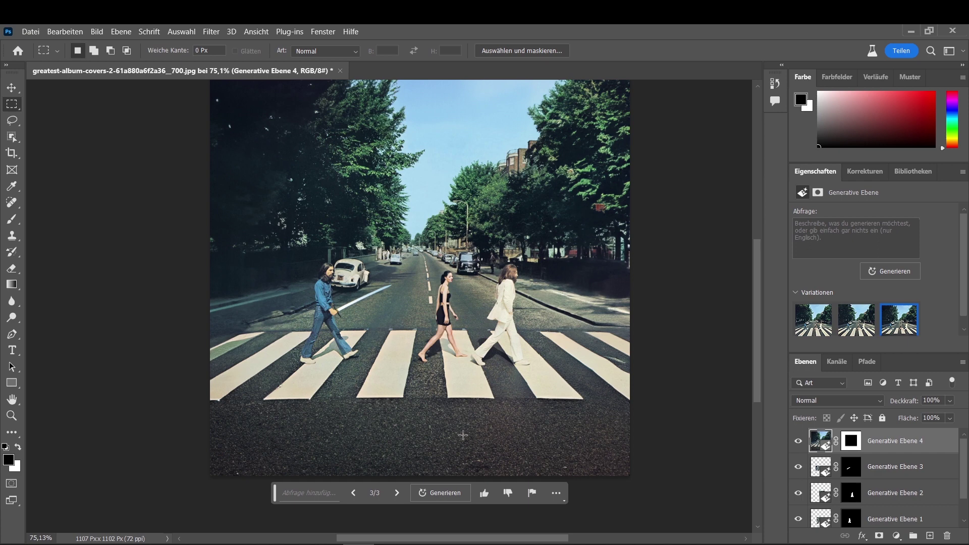
# - Lasso the road below the crosswalk, generate 'hole ine street', and keep variation 3
pyautogui.click(12, 120)
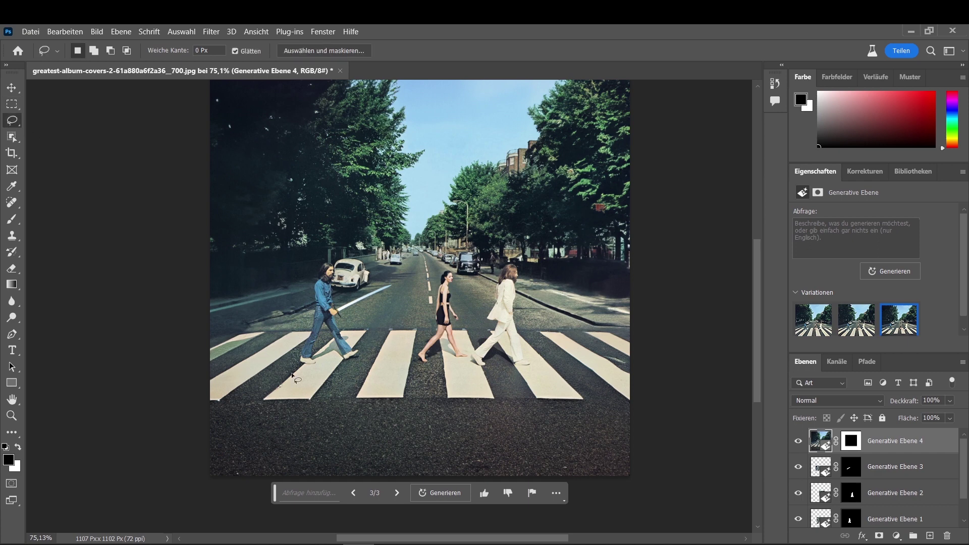
pyautogui.moveTo(371, 411)
pyautogui.mouseDown()
pyautogui.moveTo(331, 413)
pyautogui.moveTo(444, 403)
pyautogui.moveTo(372, 412)
pyautogui.mouseUp()
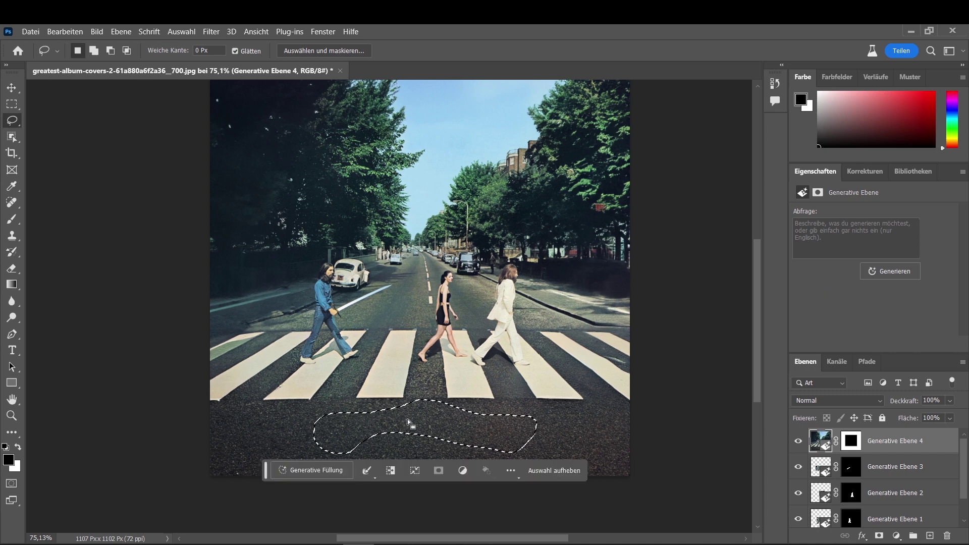
pyautogui.click(311, 472)
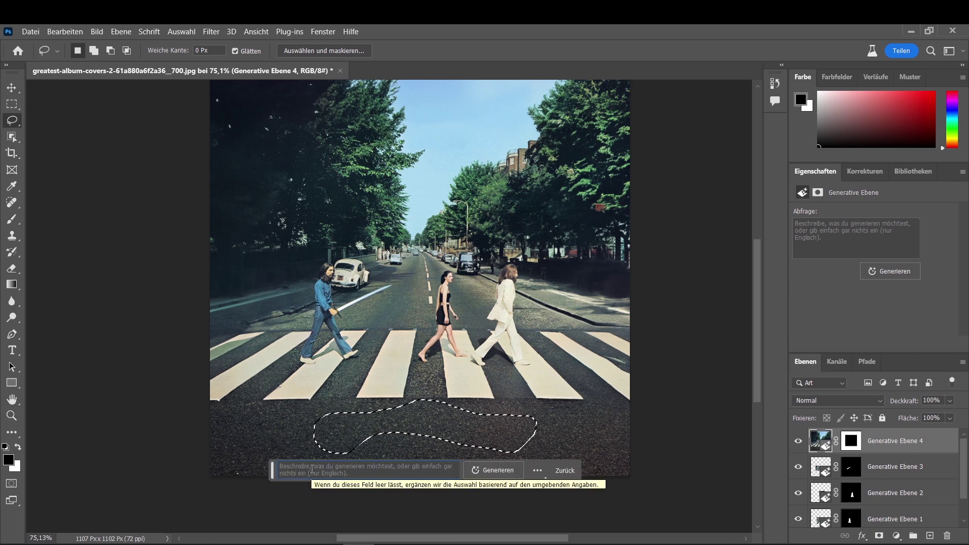
pyautogui.write('h')
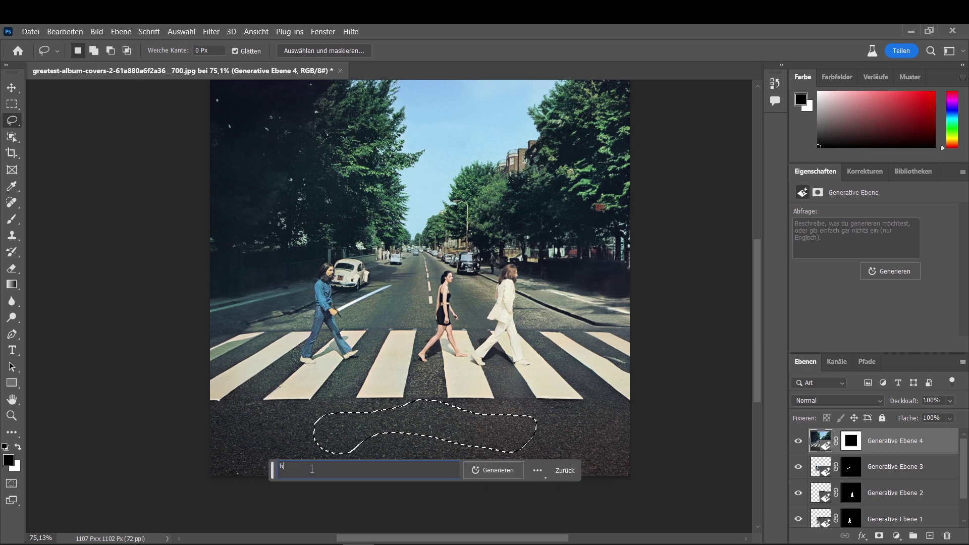
pyautogui.write('ole in th')
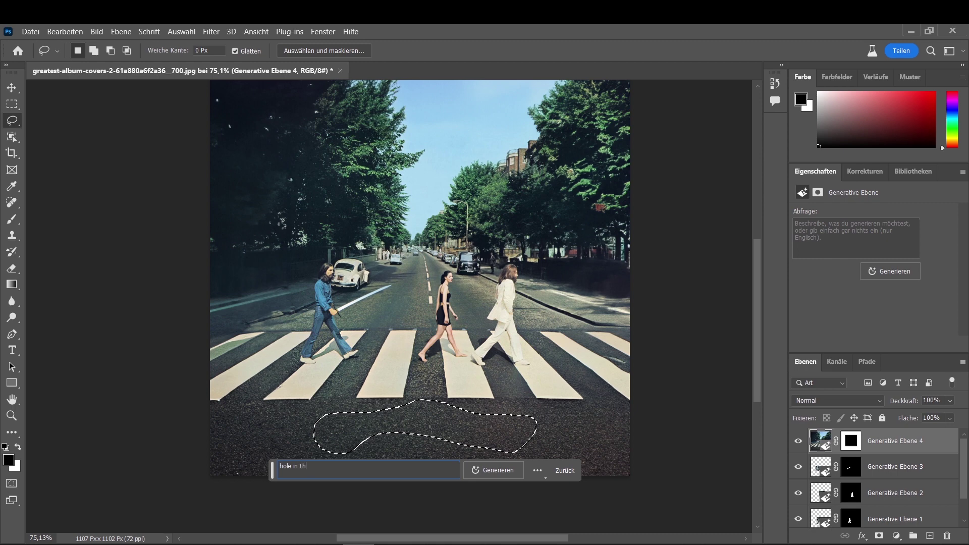
pyautogui.write('e stree')
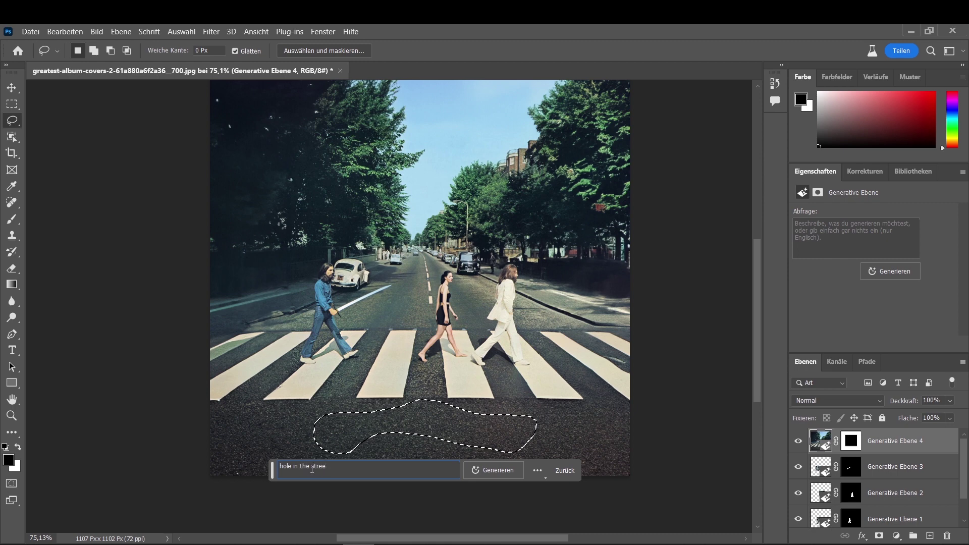
pyautogui.write('t')
pyautogui.click(493, 470)
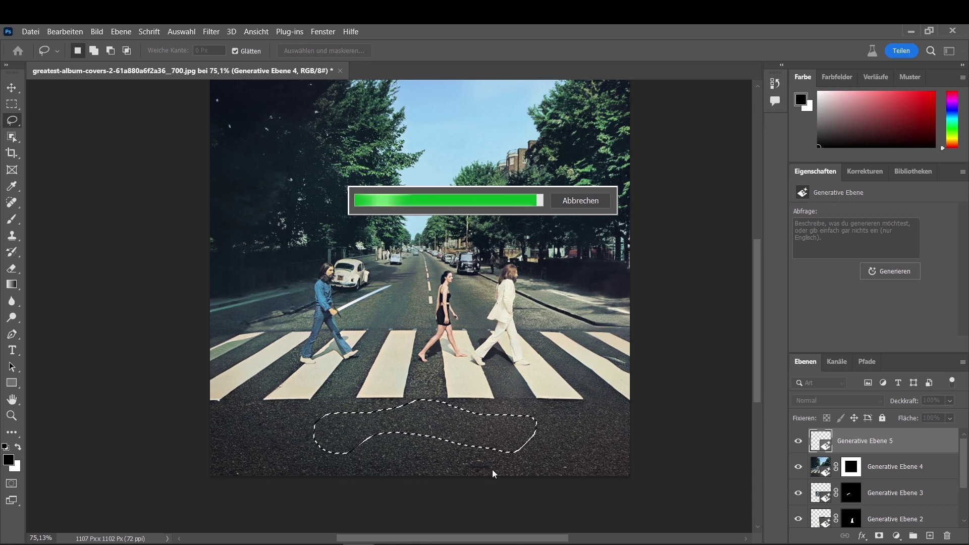
pyautogui.click(865, 333)
pyautogui.moveTo(856, 322)
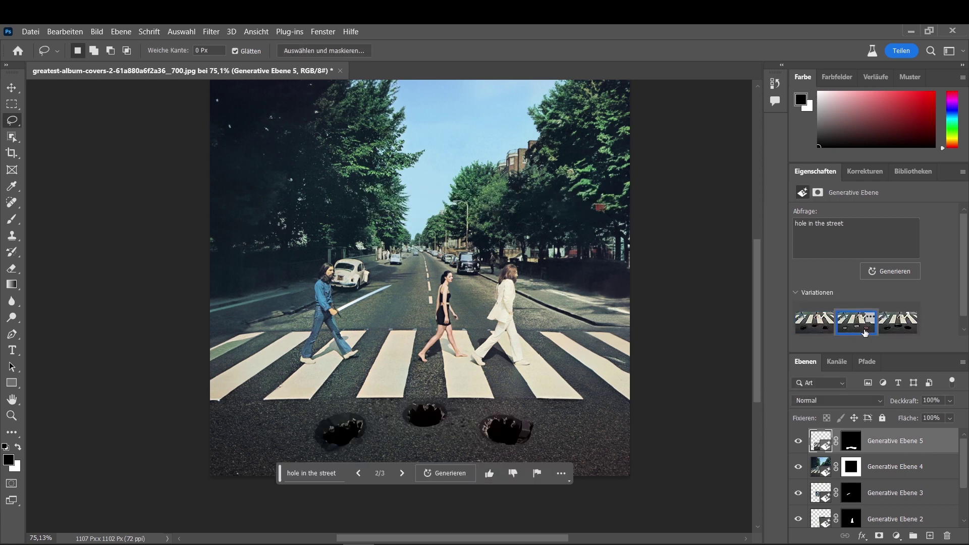
pyautogui.click(889, 330)
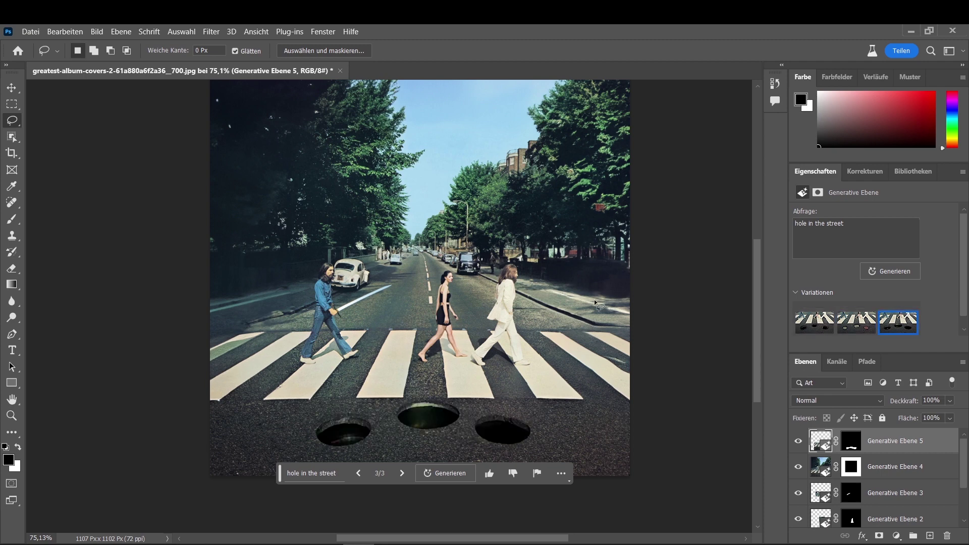
pyautogui.scroll(1, 598, 305)
pyautogui.scroll(1, 598, 306)
pyautogui.scroll(1, 598, 305)
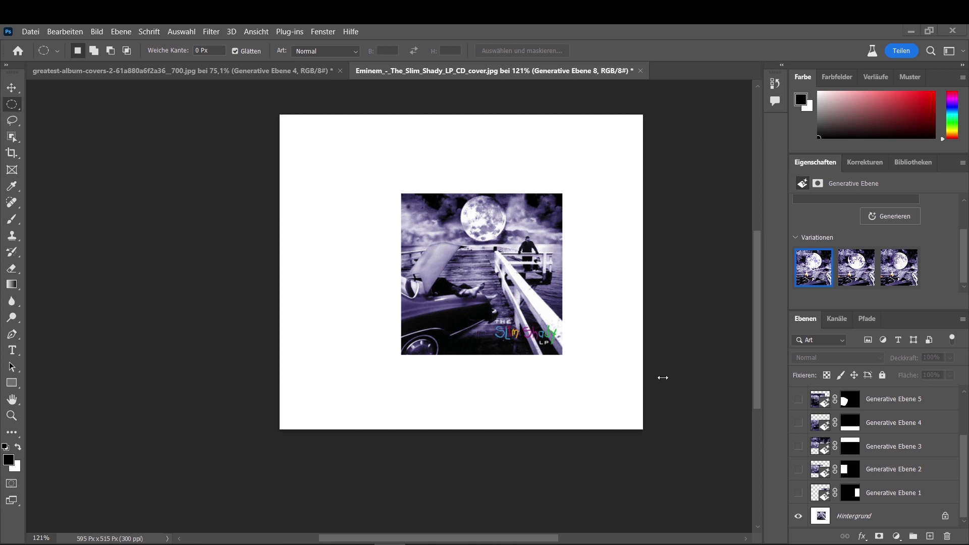
# - Show the generated ship on the right, the left-side extension and the bottom fill layers
pyautogui.click(799, 494)
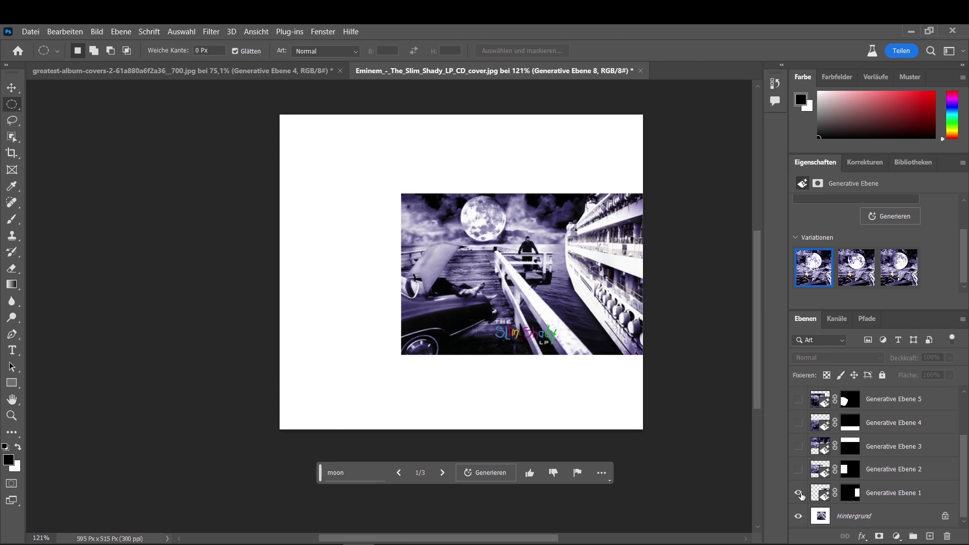
pyautogui.click(798, 470)
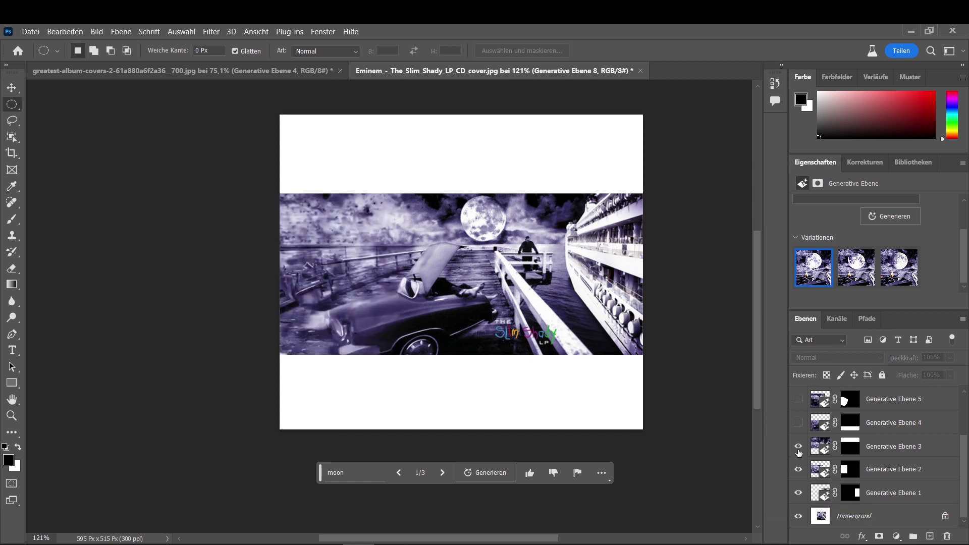
pyautogui.click(798, 423)
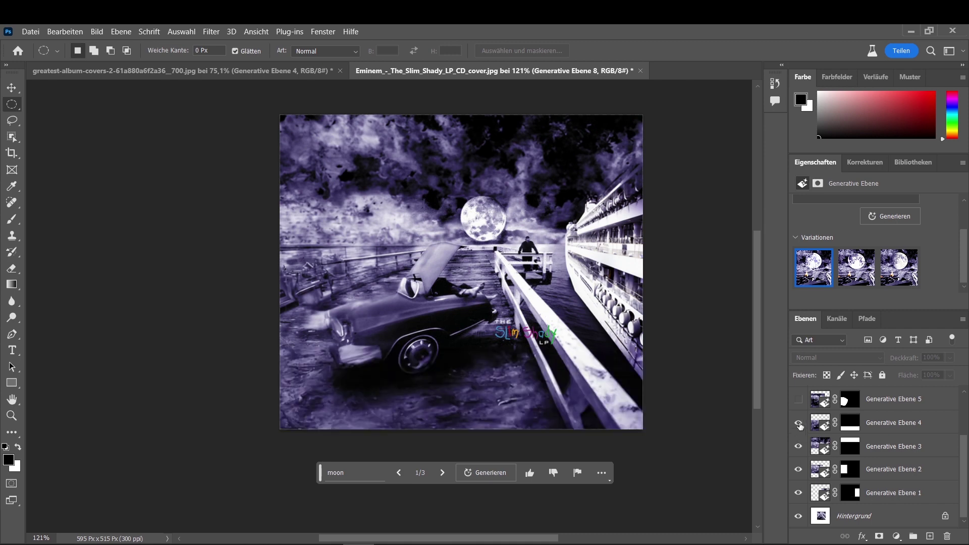
pyautogui.scroll(1, 799, 425)
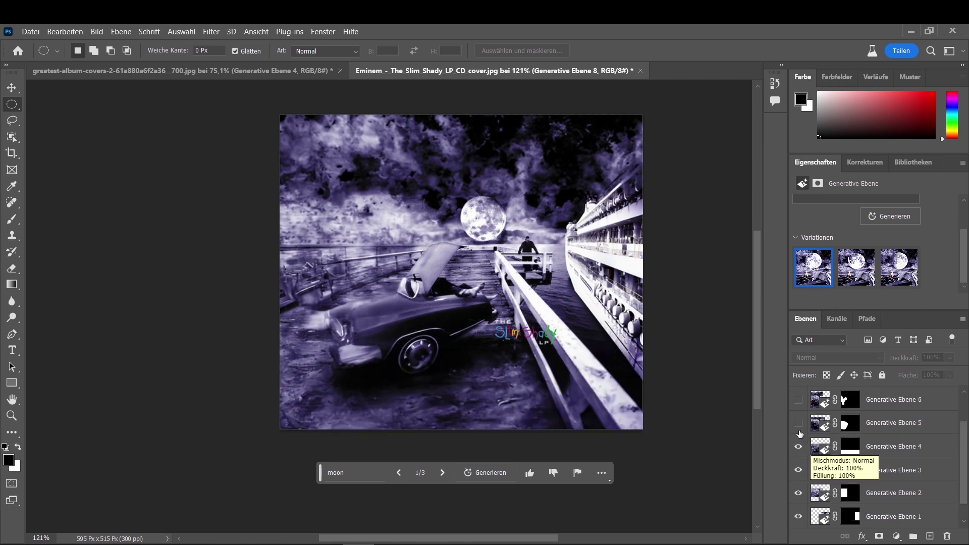
# - Show the redrawn open-door car, its flames and the enlarged generated moon, hiding the other moon layer
pyautogui.click(798, 423)
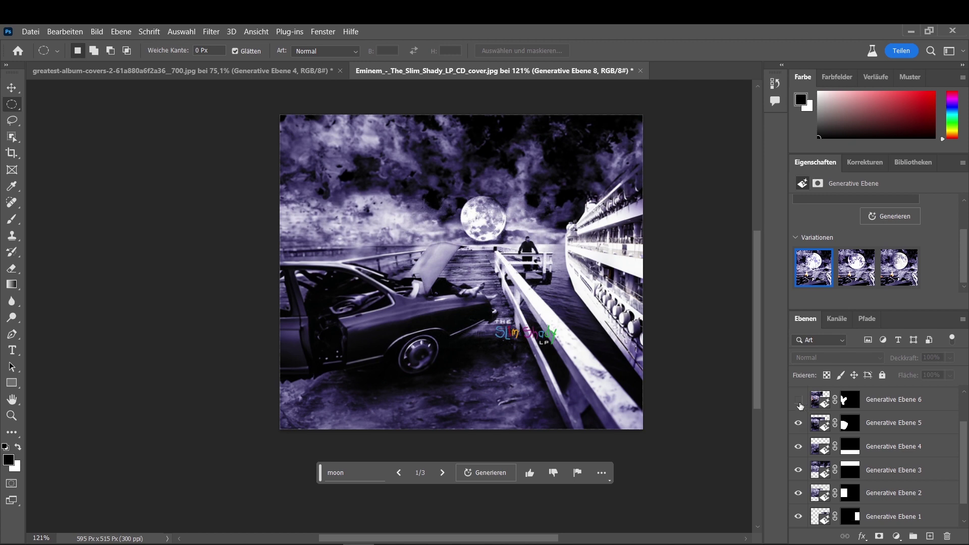
pyautogui.click(798, 401)
pyautogui.scroll(1, 806, 418)
pyautogui.scroll(1, 807, 420)
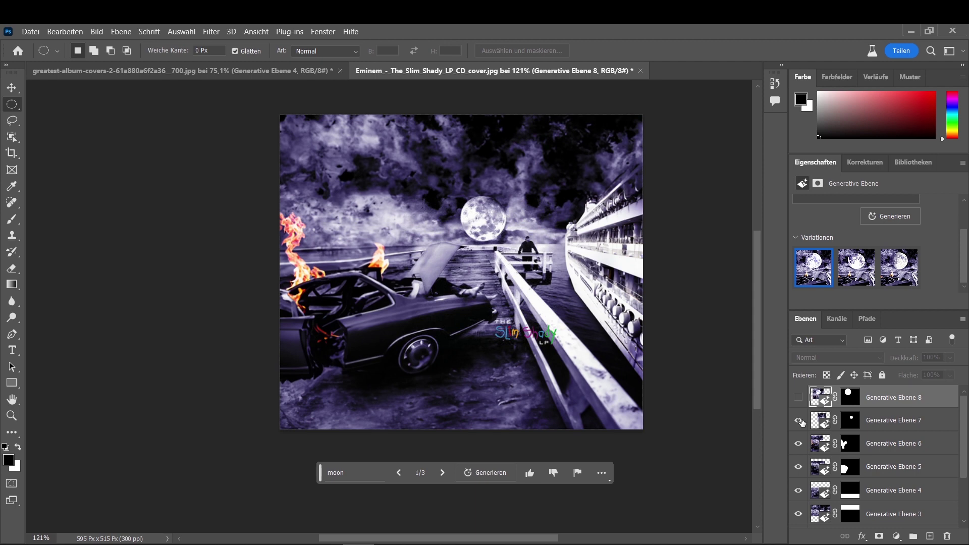
pyautogui.click(800, 420)
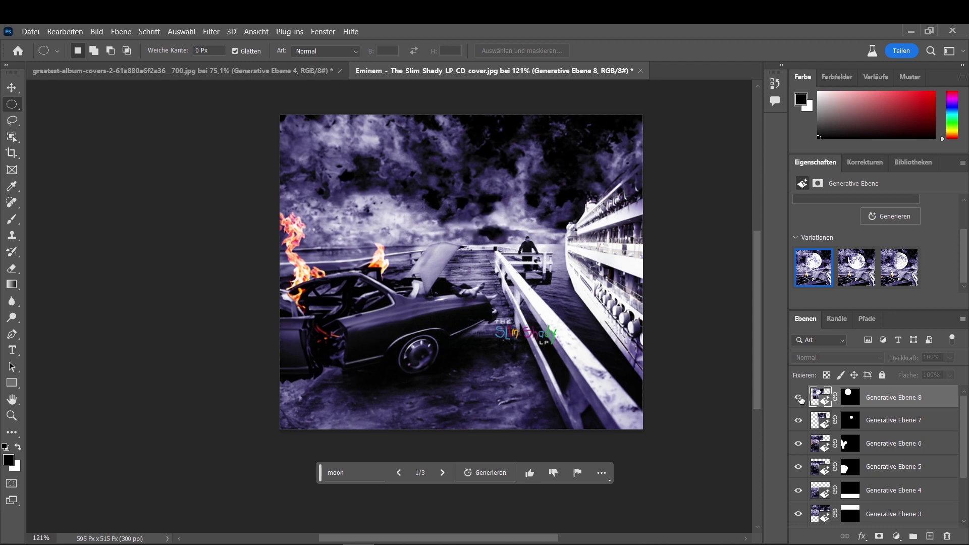
pyautogui.click(799, 398)
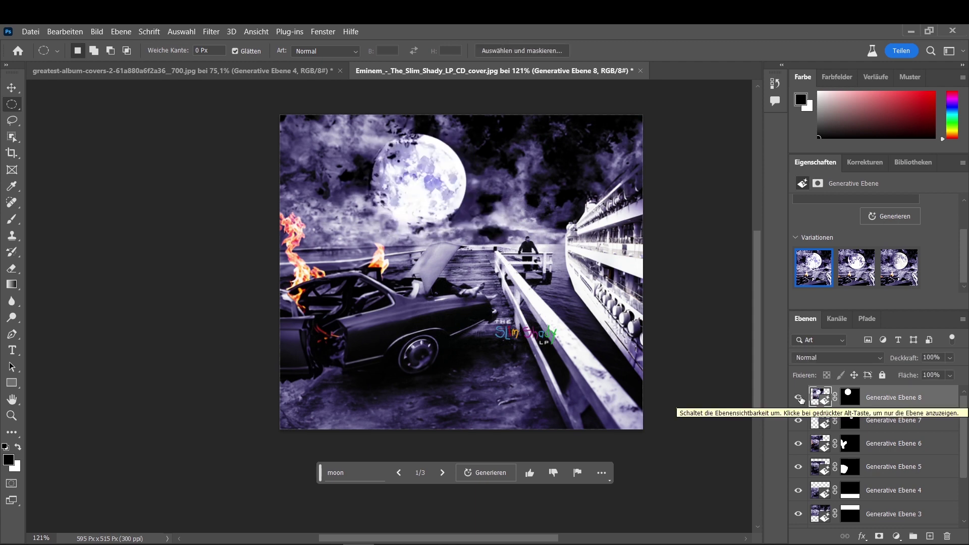